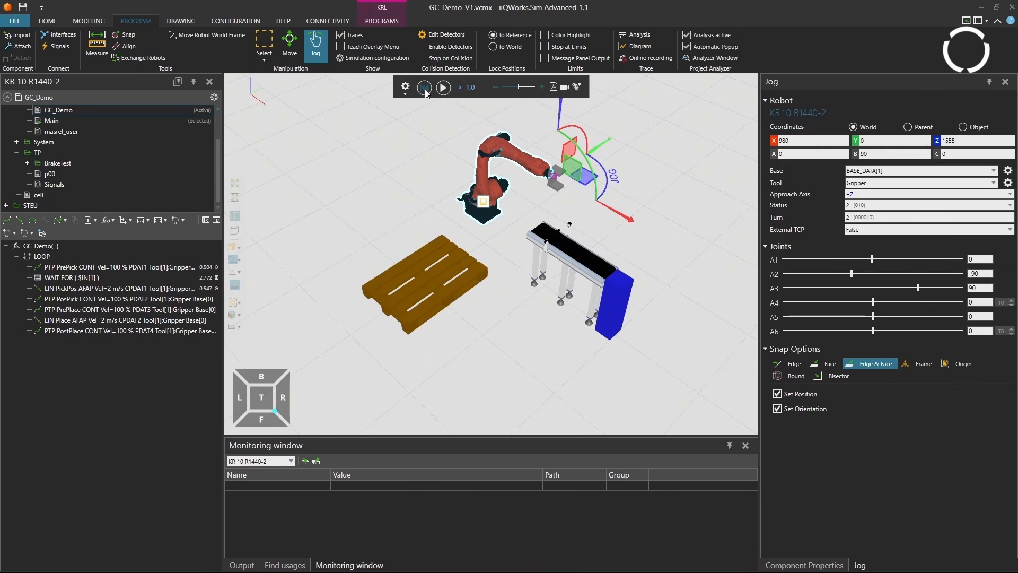
# Step: Run the GC_Demo pick-and-place simulation and reset it to its starting state
pyautogui.click(443, 88)
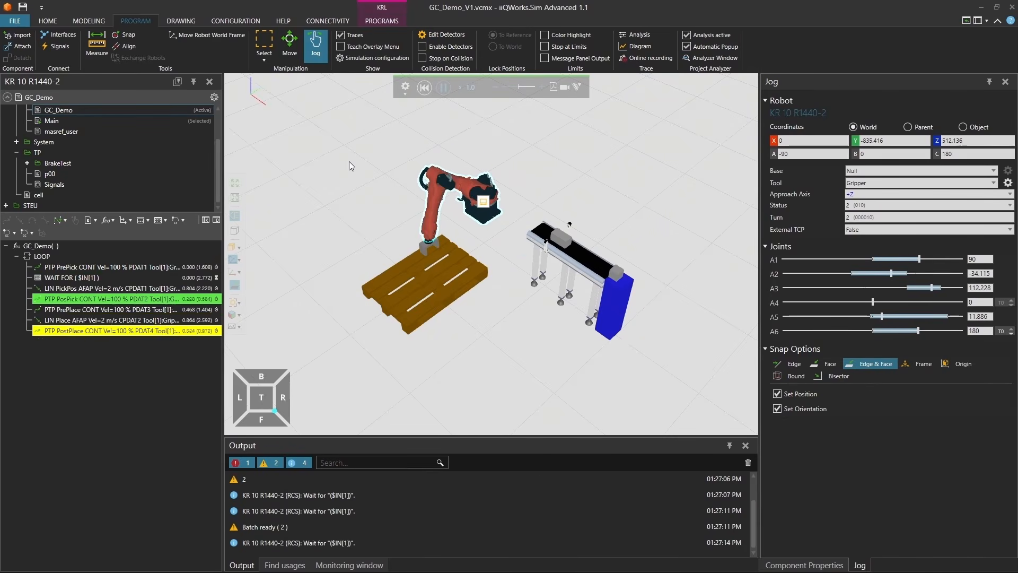
pyautogui.click(423, 89)
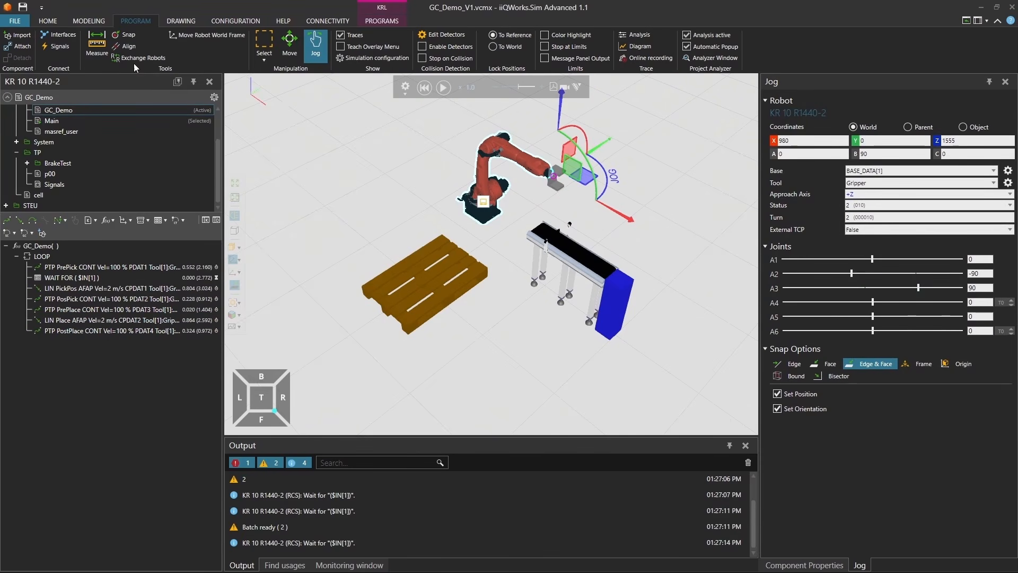
# Step: Examine the signal connections between the KR 10 R1440-2 robot and the gripper, moving the Gripper signal box clear of the robot
pyautogui.click(48, 20)
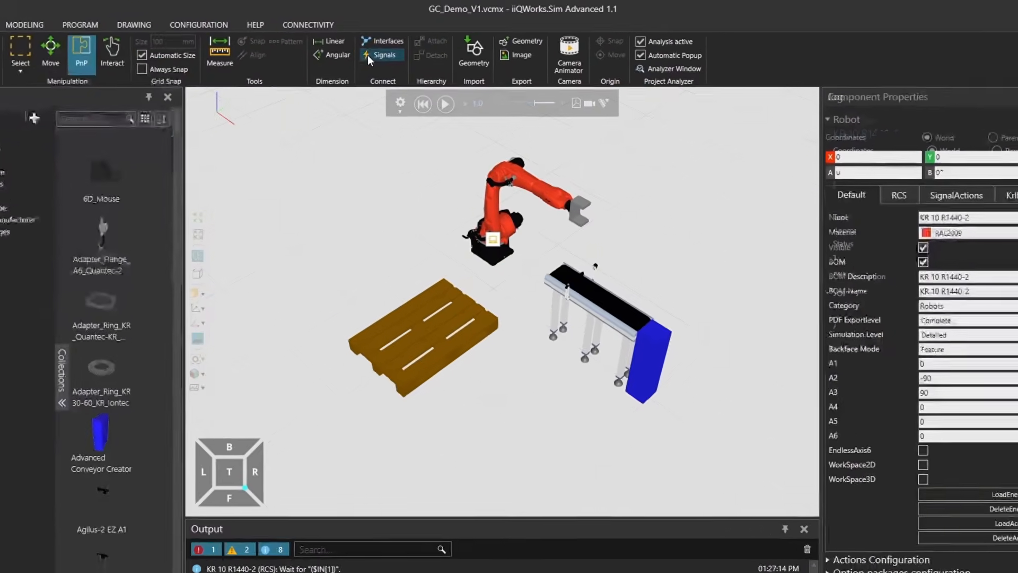
pyautogui.click(386, 47)
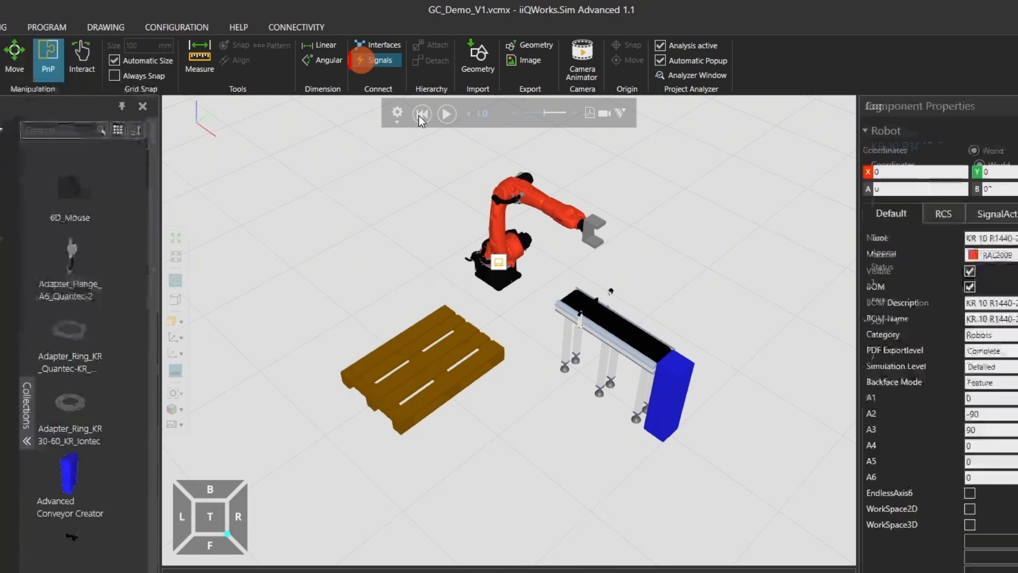
pyautogui.click(537, 199)
pyautogui.moveTo(507, 197); pyautogui.dragTo(277, 199)
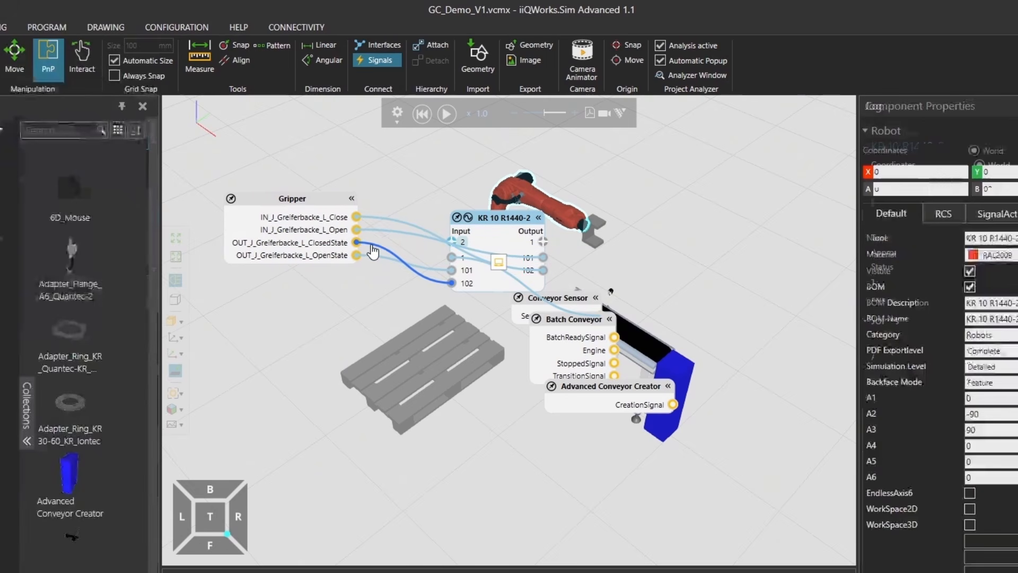
pyautogui.click(376, 62)
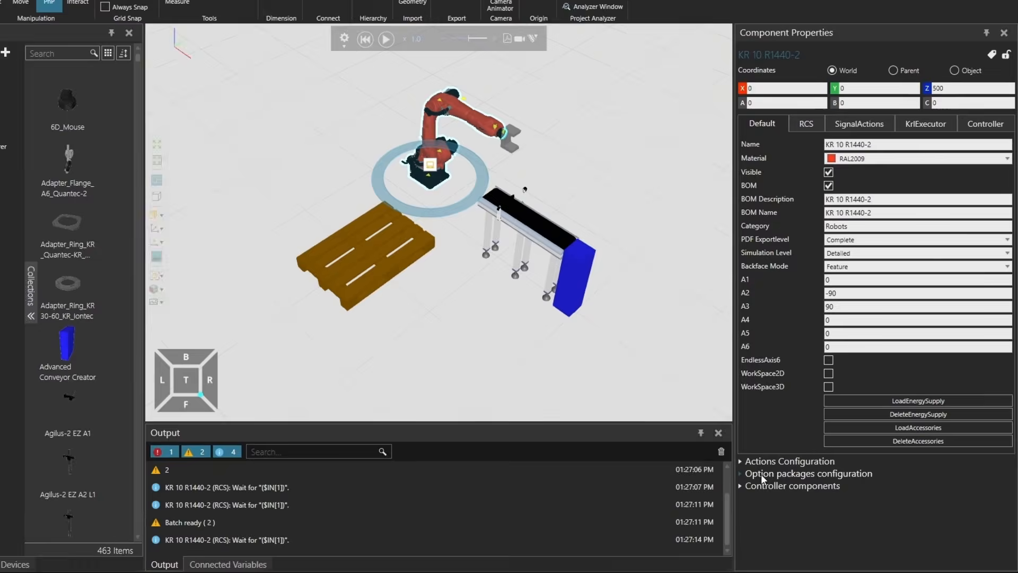
# Step: Add the available option package iiQKA.GripperControl, V2.1.1.36, to the KR 10 R1440-2 and accept the required modifications
pyautogui.click(785, 483)
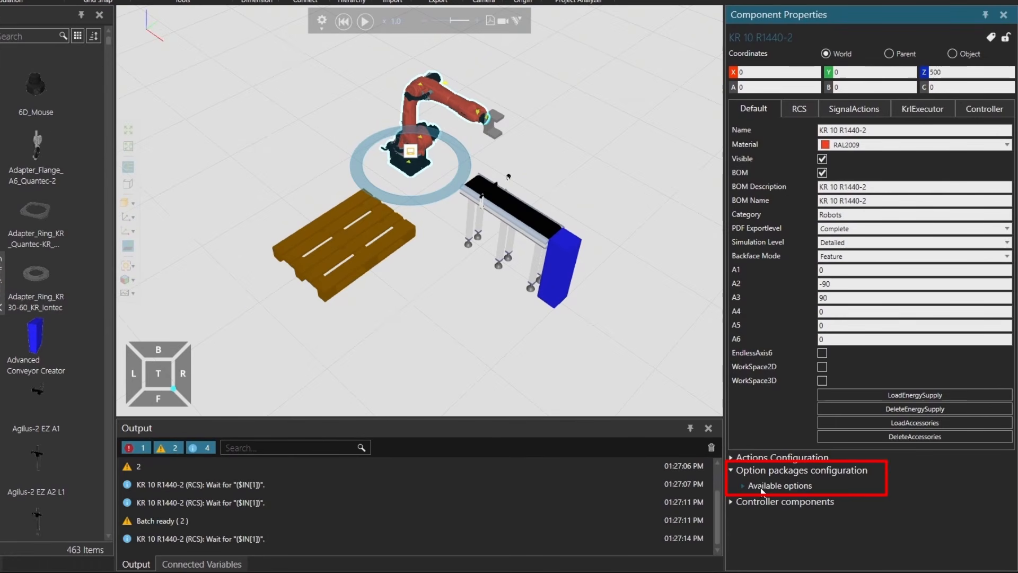
pyautogui.click(762, 489)
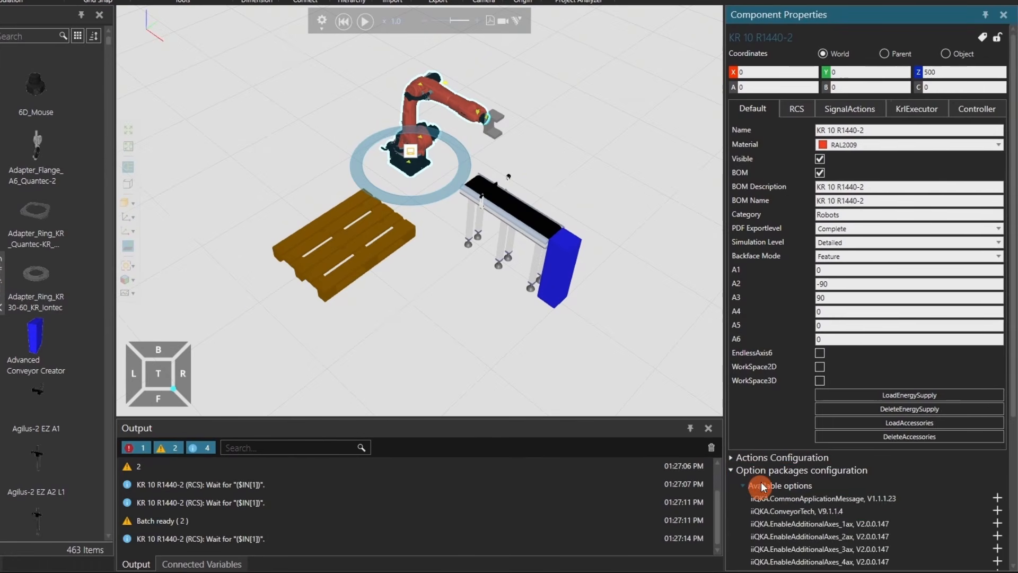
pyautogui.scroll(-5, 762, 452)
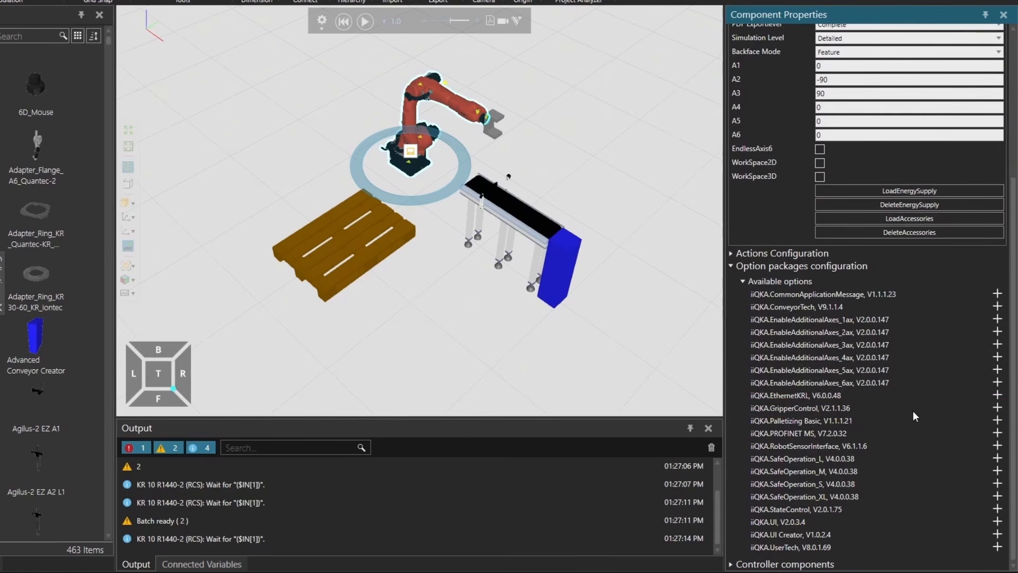
pyautogui.click(998, 409)
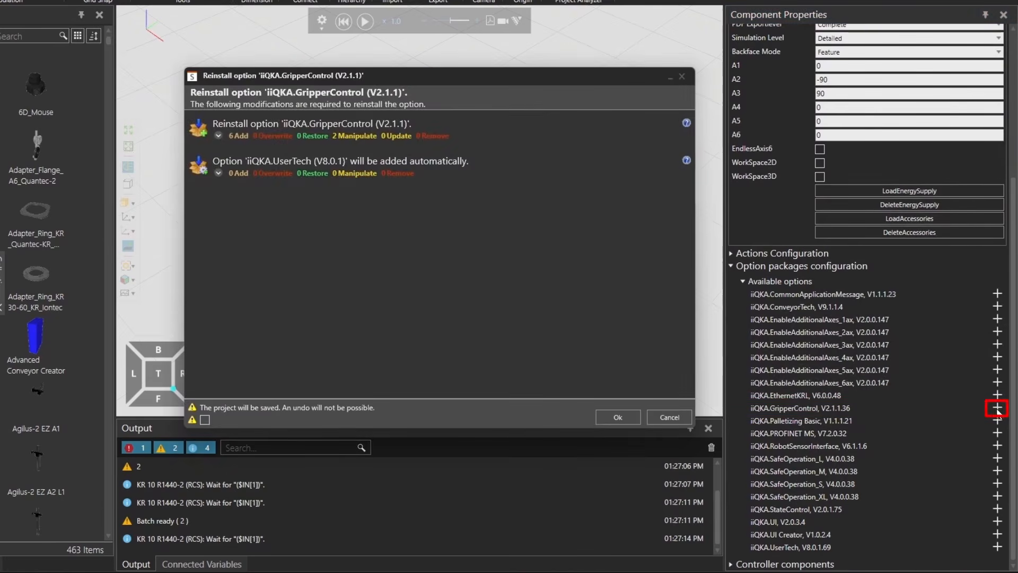
pyautogui.click(617, 417)
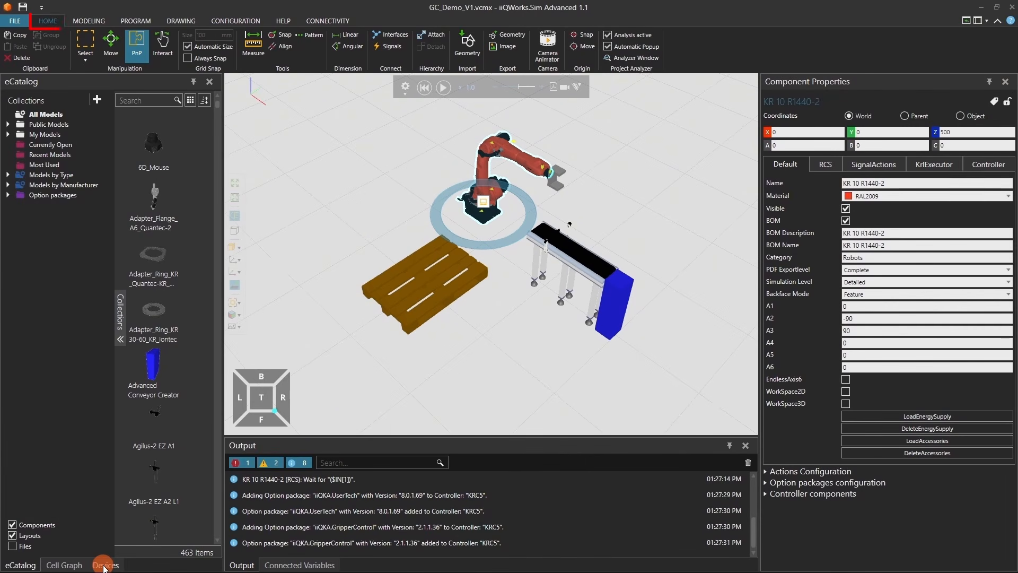
# Step: Open the device configuration of the iiQKA.GripperControl package among the KRC5 controller's option packages
pyautogui.click(104, 565)
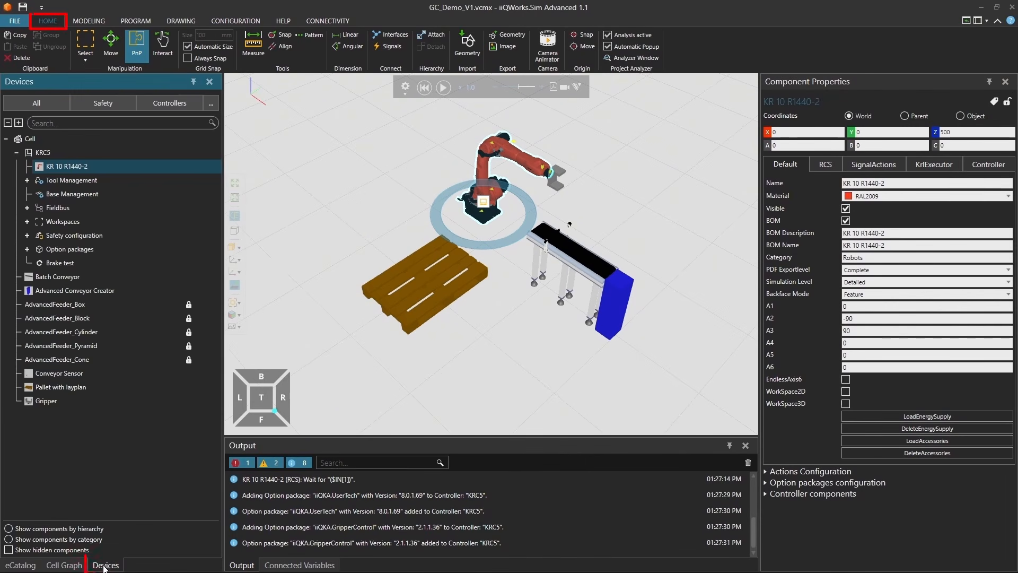
pyautogui.click(26, 250)
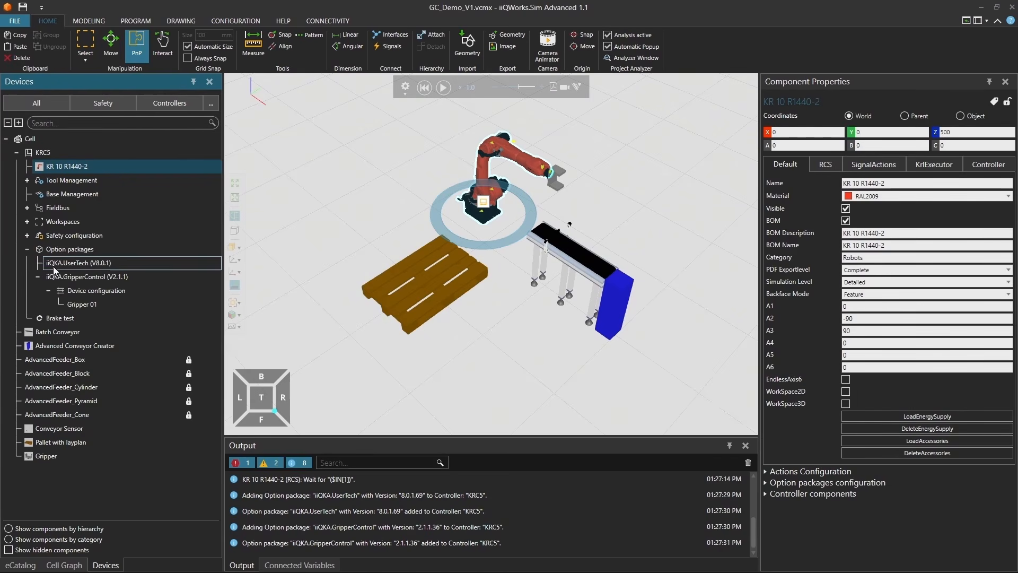
pyautogui.click(67, 277)
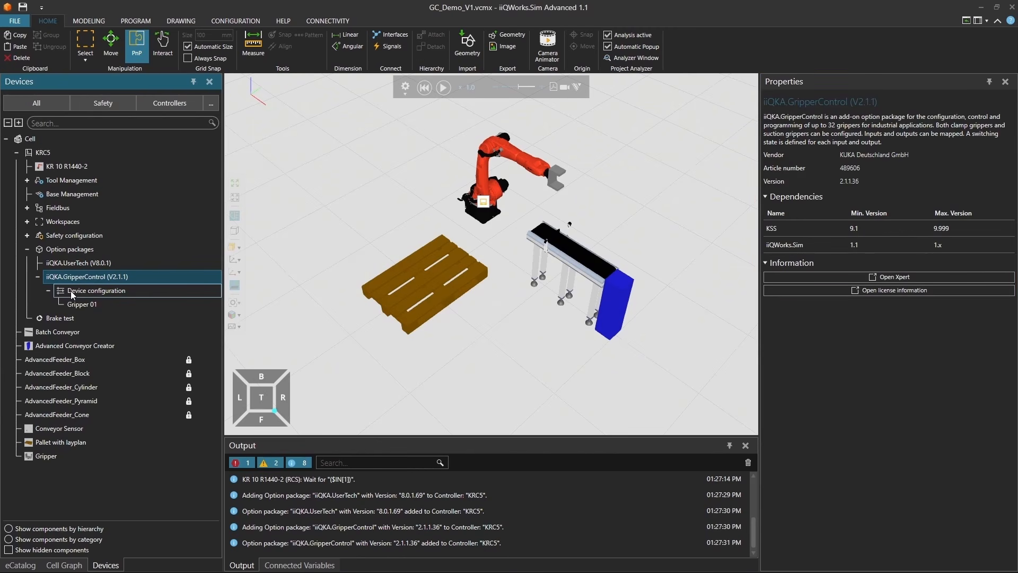
pyautogui.click(72, 295)
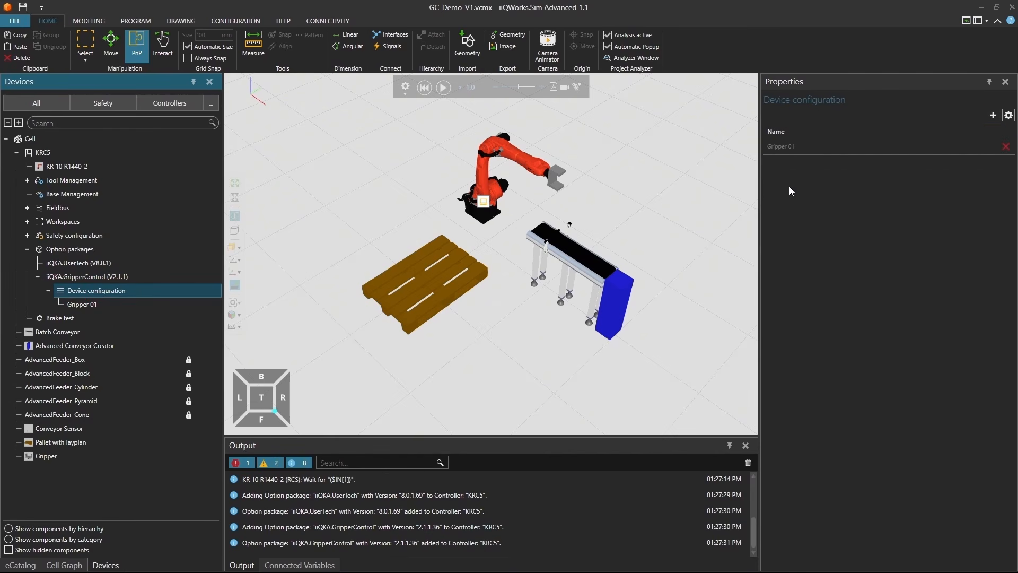
# Step: Open the device settings of Gripper 01 and keep Clamp gripper as its gripper type
pyautogui.click(814, 146)
pyautogui.click(1008, 116)
pyautogui.click(935, 177)
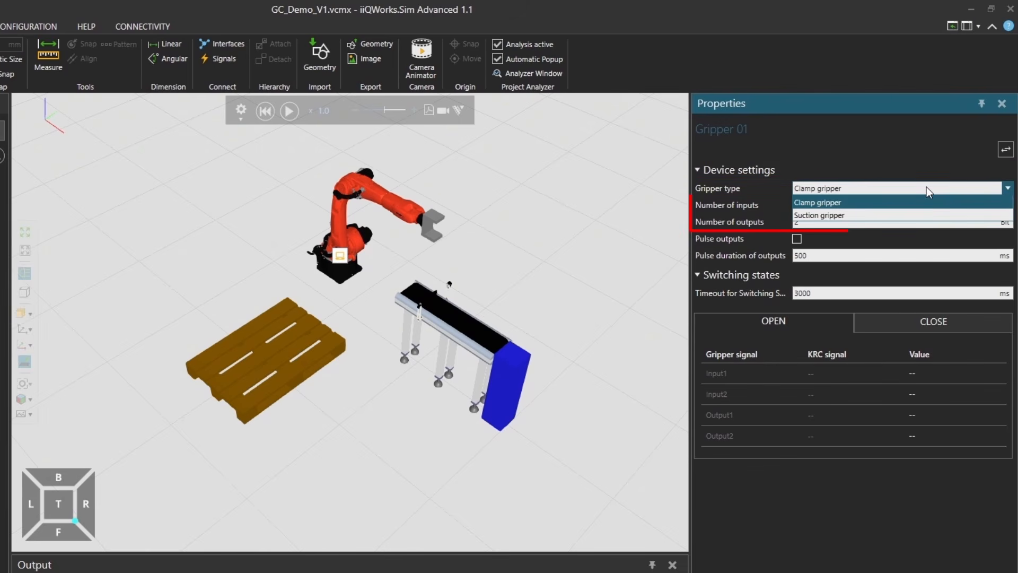
pyautogui.click(927, 187)
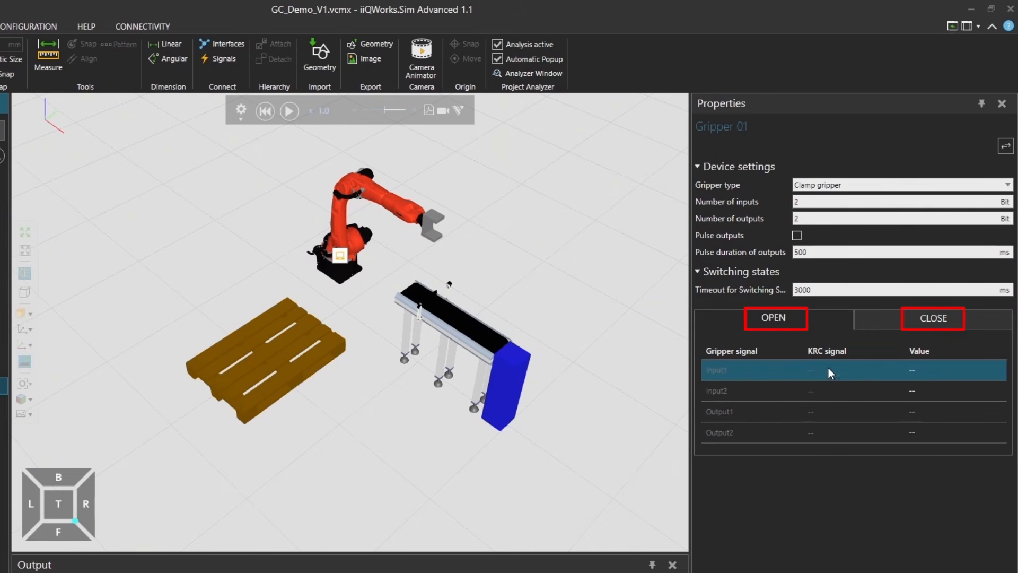
# Step: For Gripper 01's OPEN state, set Input1 to TRUE and Input2 to FALSE
pyautogui.click(912, 369)
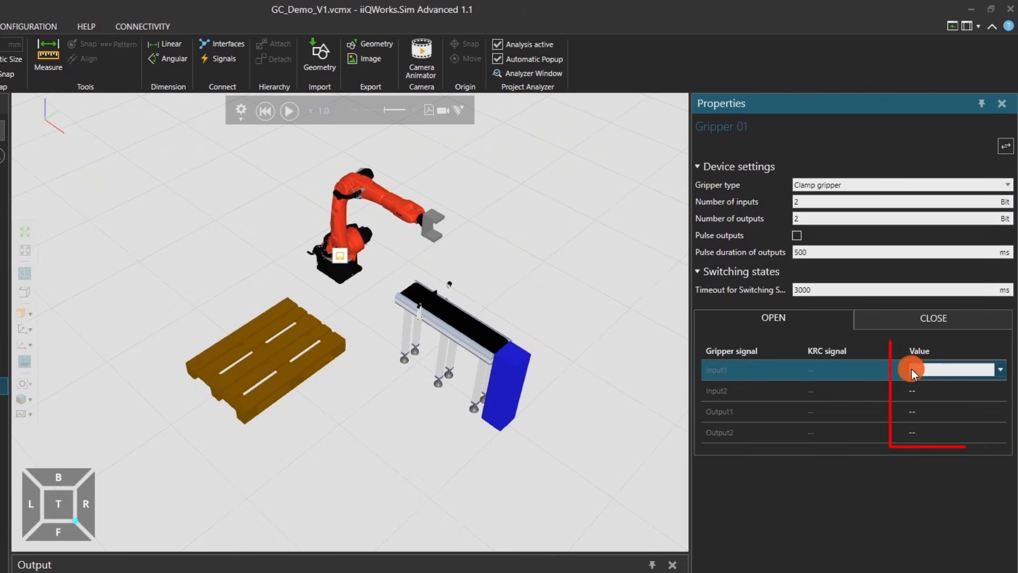
pyautogui.click(924, 392)
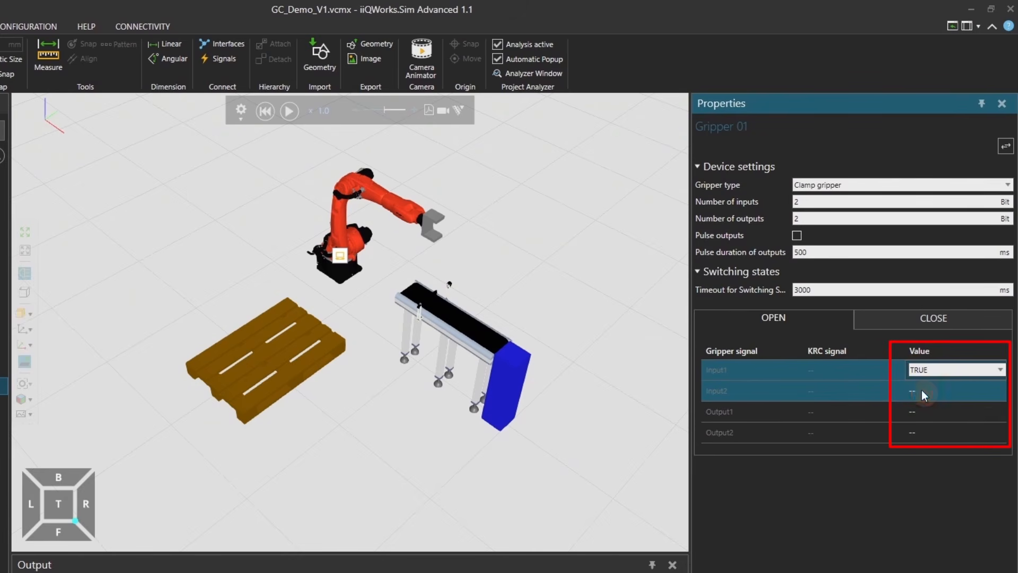
pyautogui.click(923, 392)
pyautogui.click(928, 390)
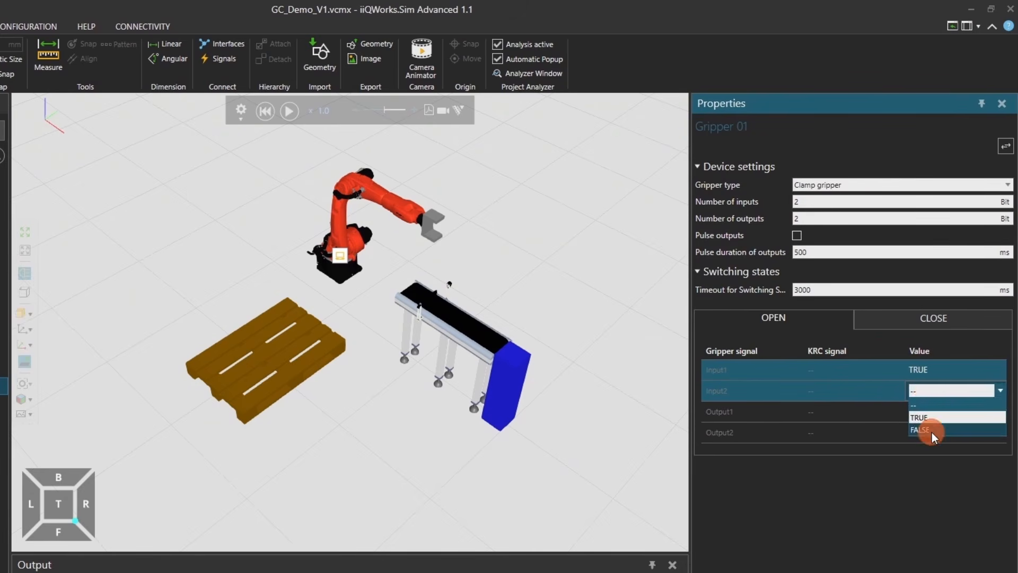
pyautogui.click(931, 432)
# Step: For Gripper 01's OPEN state, set Output1 to TRUE and Output2 to FALSE
pyautogui.click(912, 412)
pyautogui.click(913, 412)
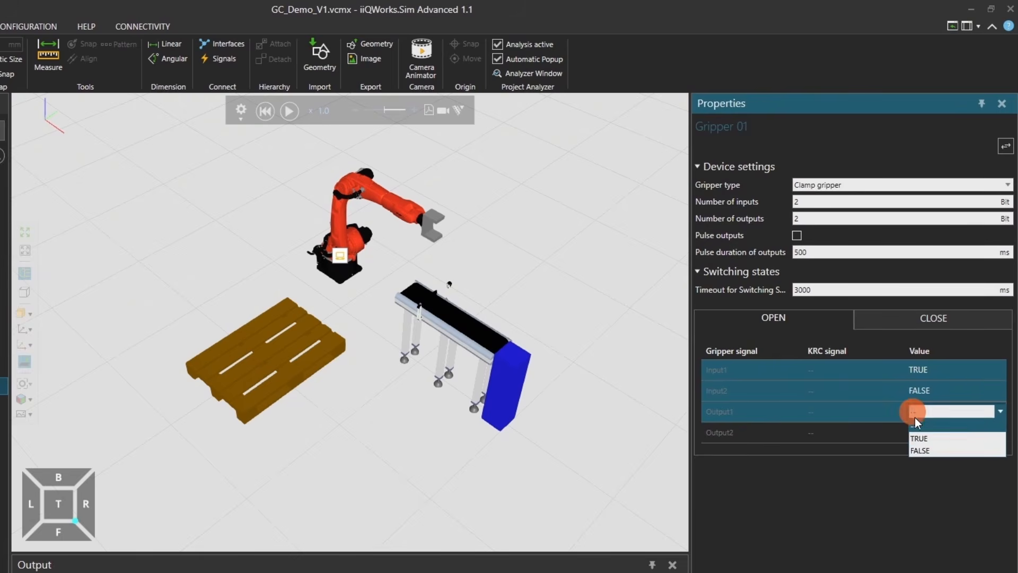
pyautogui.click(920, 437)
pyautogui.click(918, 434)
pyautogui.click(917, 433)
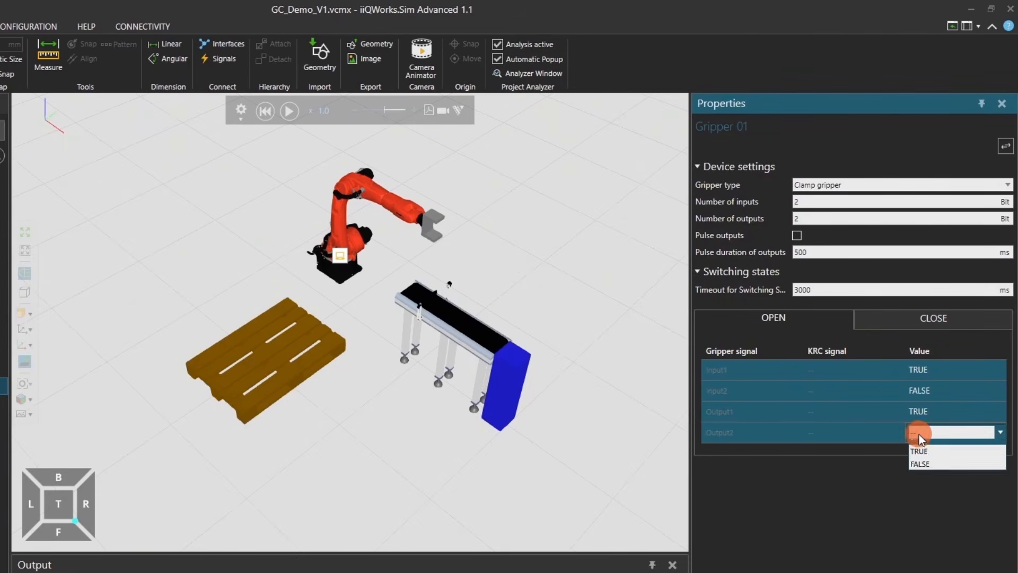
pyautogui.click(927, 465)
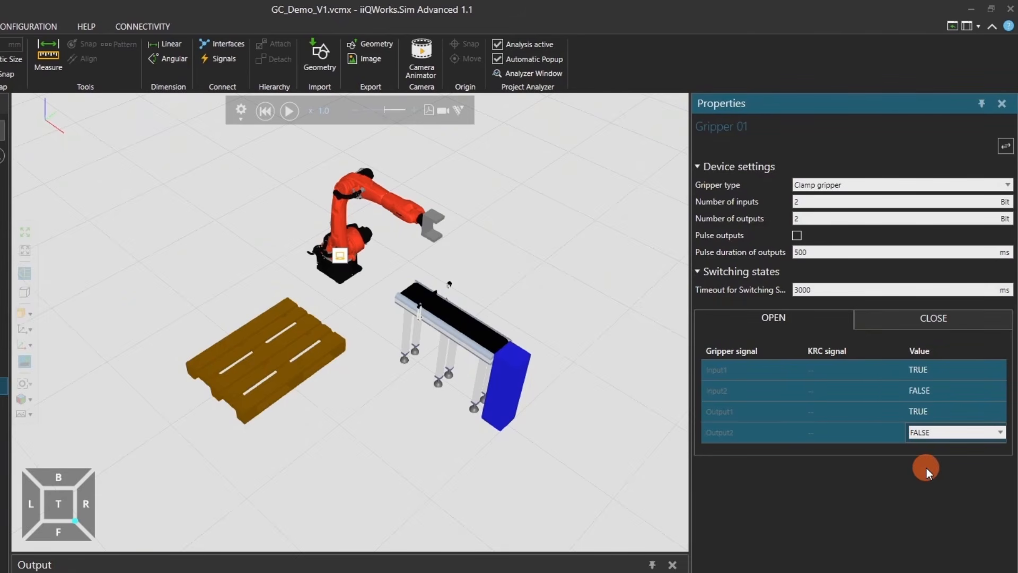
# Step: For Gripper 01's CLOSE state, set Input1 to FALSE and Input2 to TRUE
pyautogui.click(932, 323)
pyautogui.click(909, 370)
pyautogui.click(909, 370)
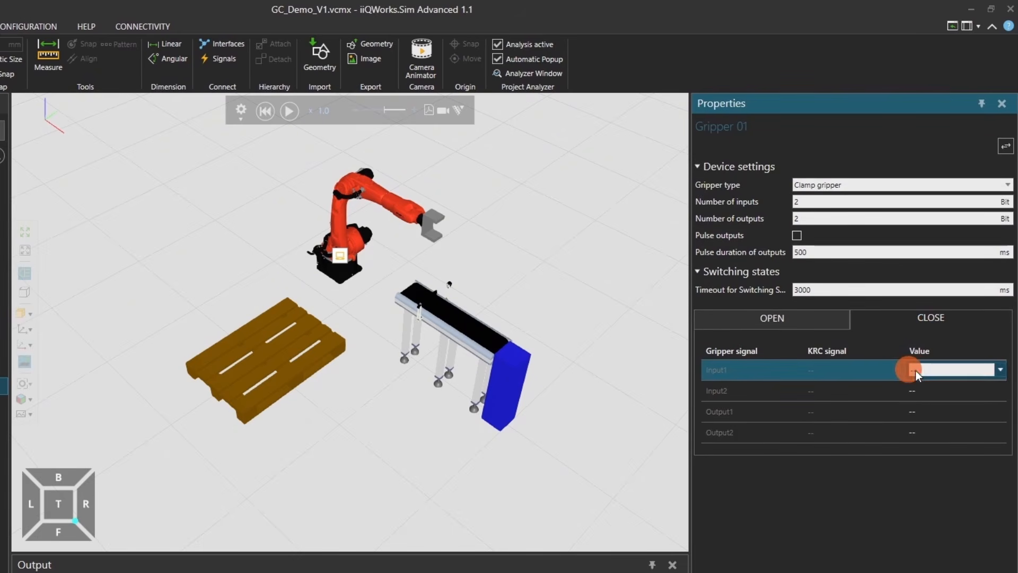
pyautogui.click(915, 370)
pyautogui.click(928, 409)
pyautogui.click(918, 392)
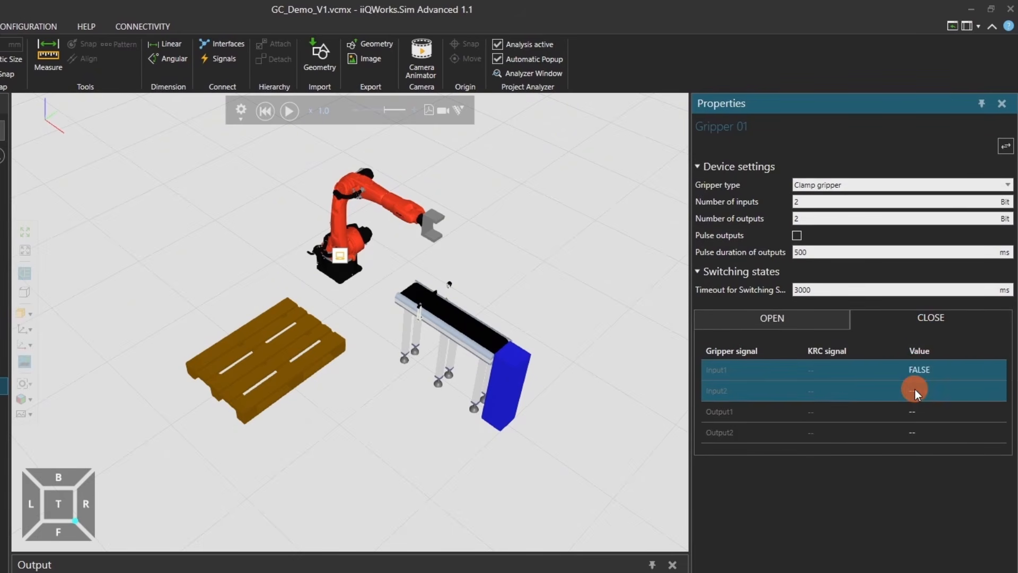
pyautogui.click(915, 391)
pyautogui.click(918, 392)
pyautogui.click(923, 412)
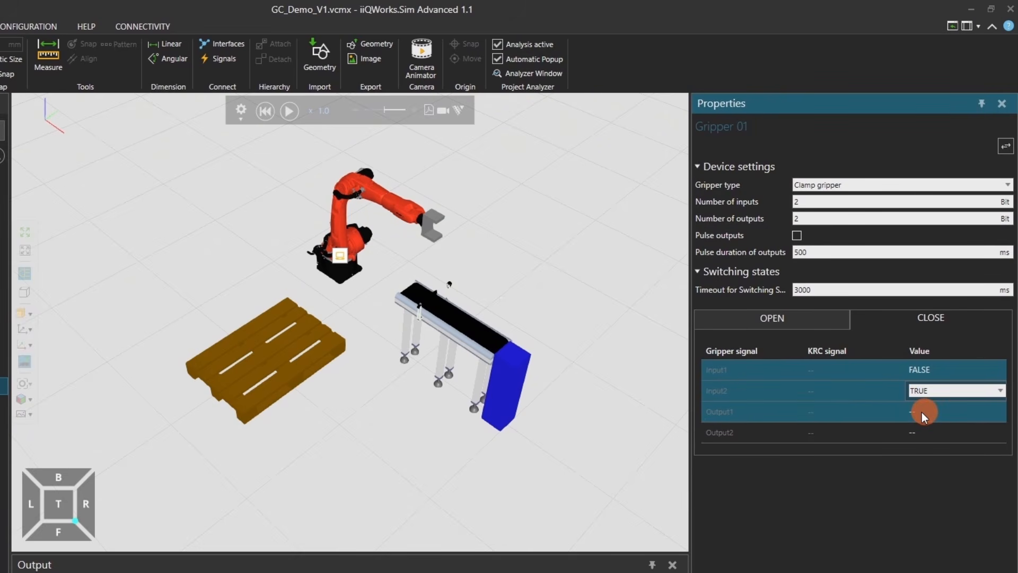
# Step: For Gripper 01's CLOSE state, set Output1 to FALSE and Output2 to TRUE
pyautogui.click(921, 411)
pyautogui.click(921, 412)
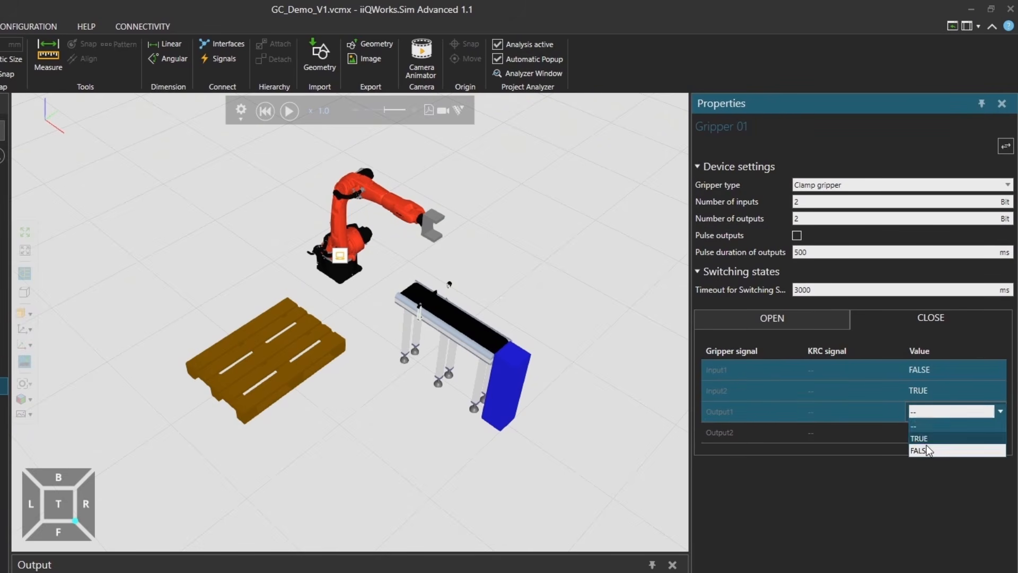
pyautogui.click(927, 450)
pyautogui.click(915, 435)
pyautogui.click(914, 435)
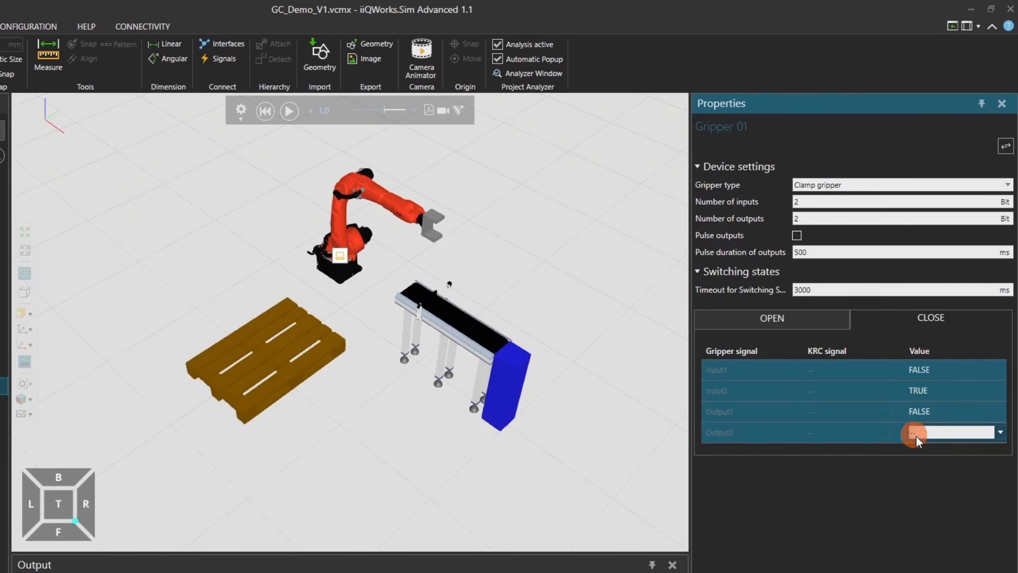
pyautogui.click(916, 437)
pyautogui.click(924, 453)
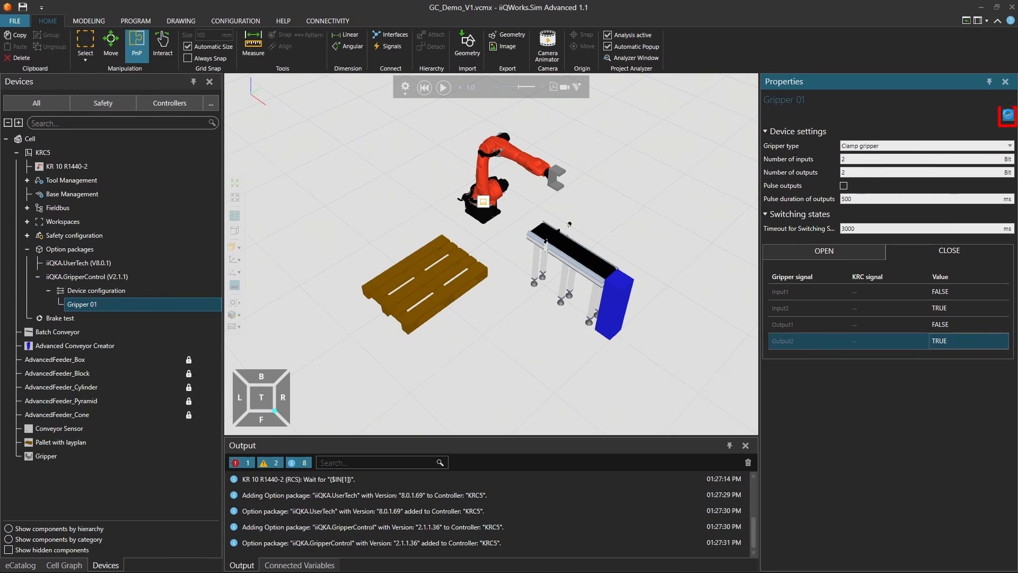
# Step: Open the I/O mapping for Gripper 01 and connect its Input 1 to the KRC digital input $IN[101]
pyautogui.click(1007, 116)
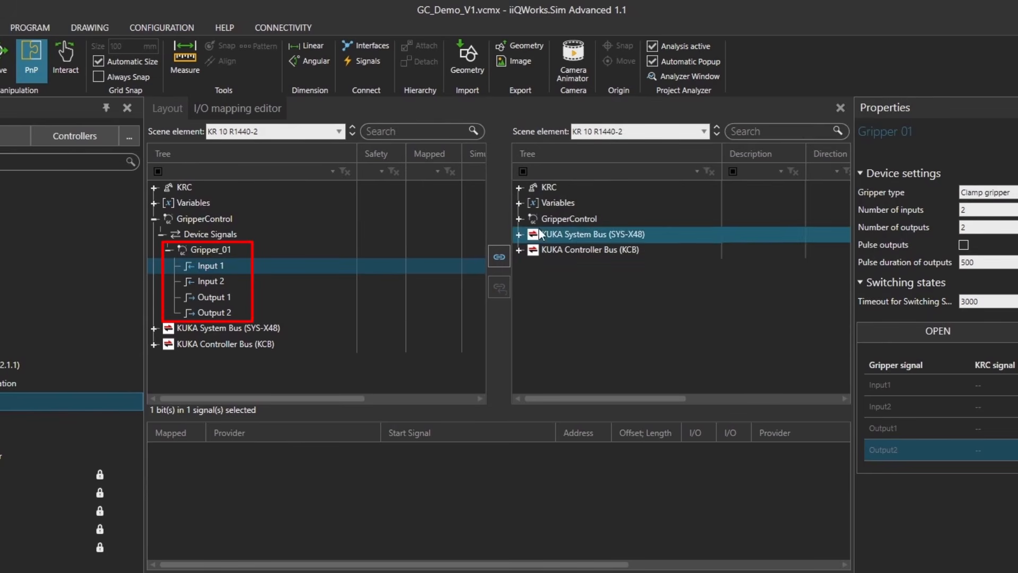
pyautogui.click(525, 201)
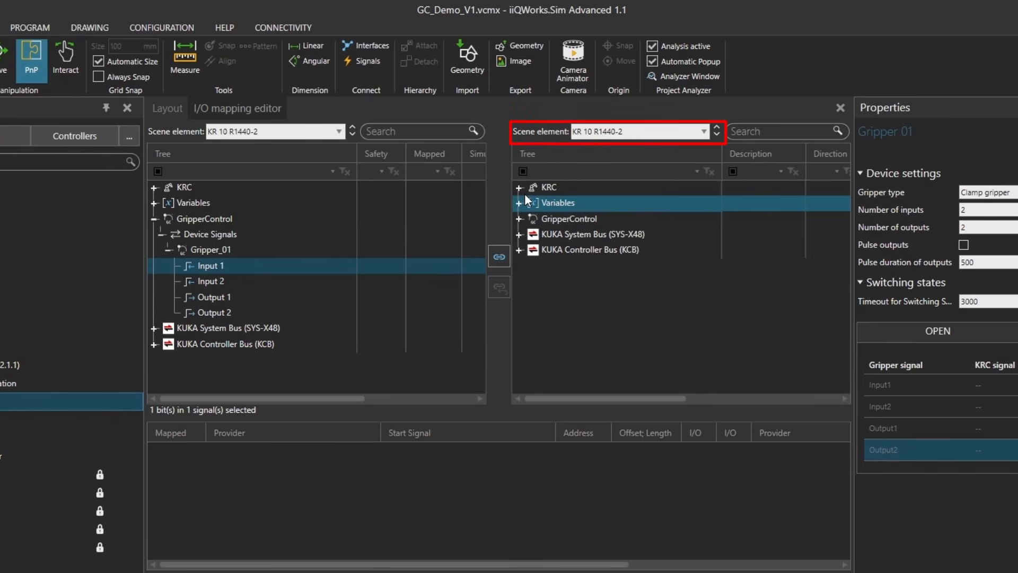
pyautogui.click(519, 187)
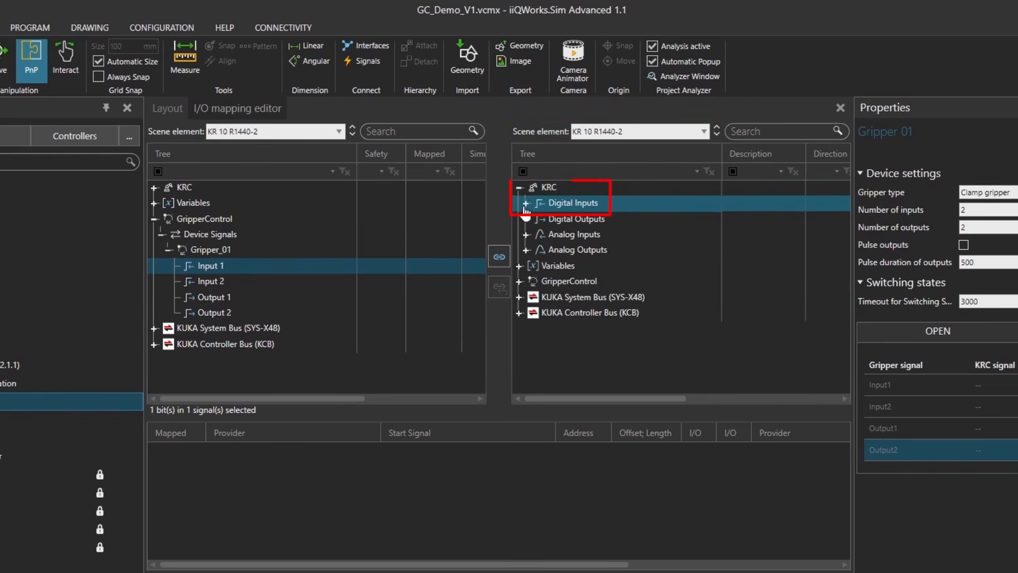
pyautogui.click(526, 205)
pyautogui.scroll(-4, 581, 265)
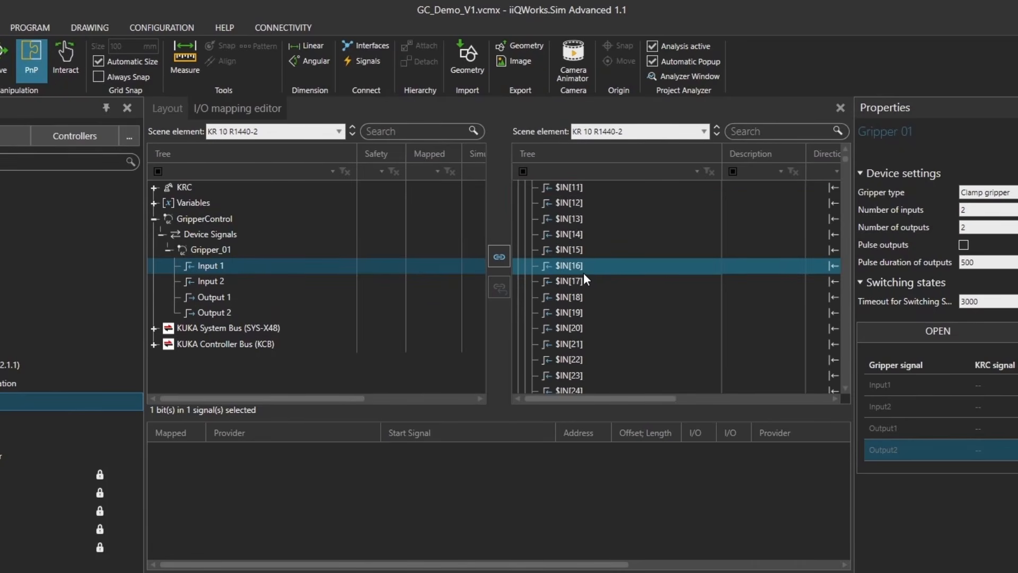
pyautogui.scroll(-16, 585, 279)
pyautogui.scroll(-8, 584, 277)
pyautogui.click(576, 328)
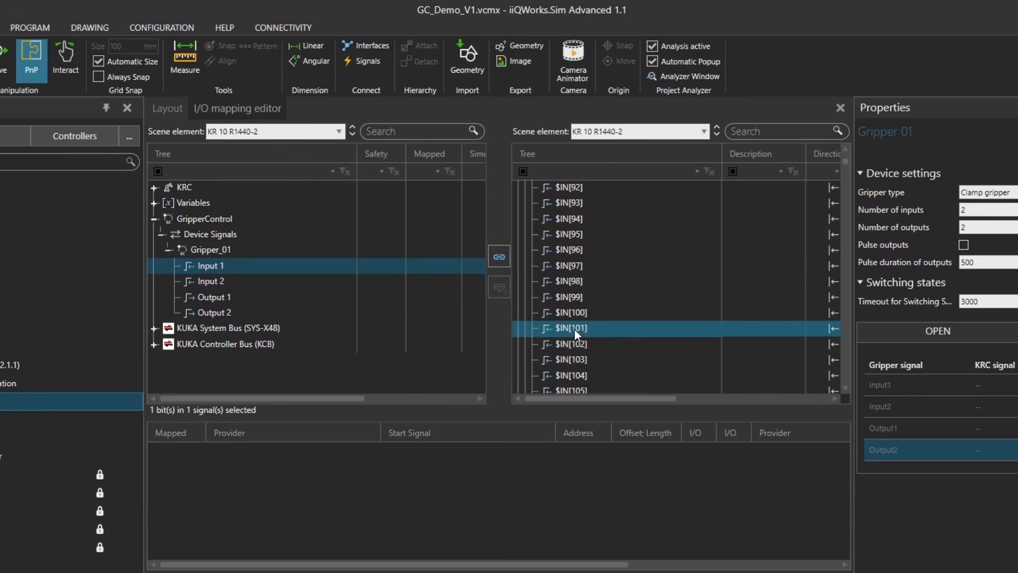
pyautogui.click(499, 258)
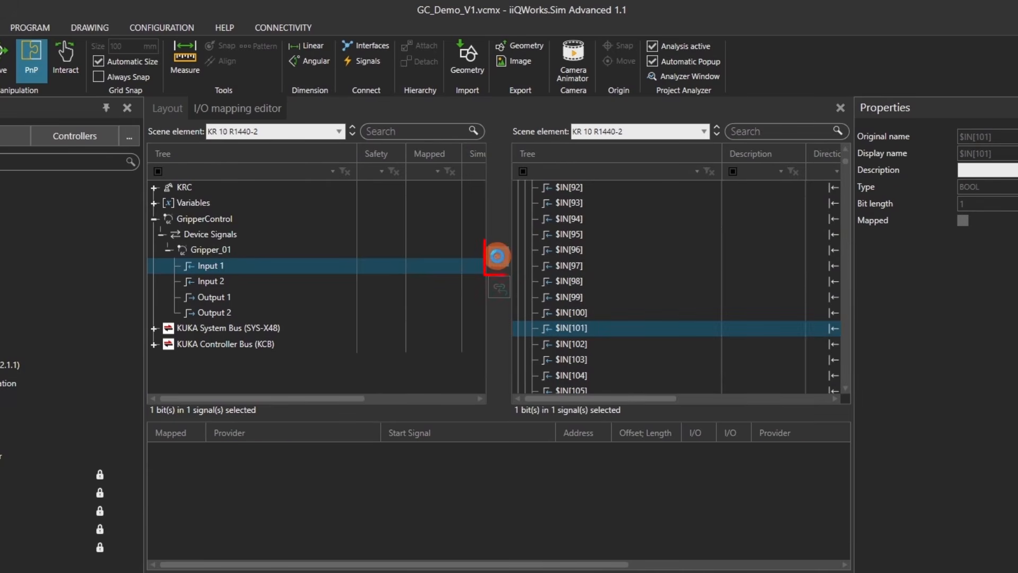
# Step: Connect Gripper_01's Input 2 to the KRC digital input $IN[102]
pyautogui.click(262, 279)
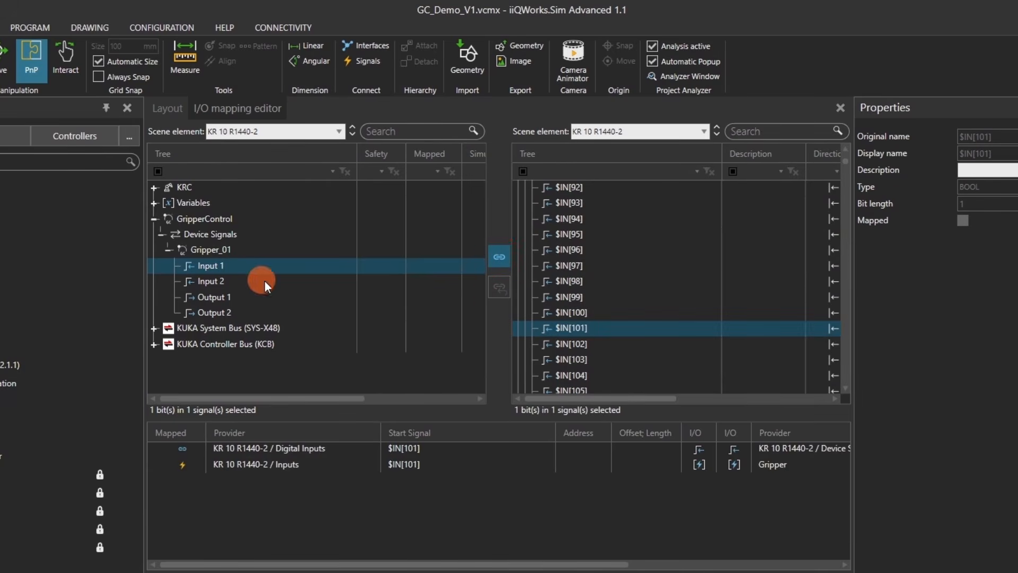
pyautogui.click(574, 341)
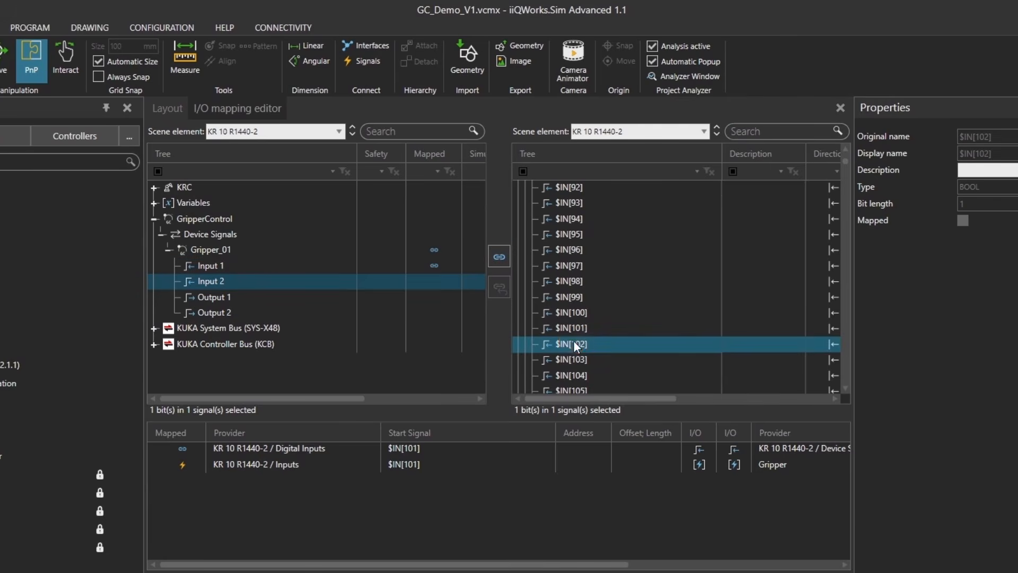
pyautogui.click(499, 256)
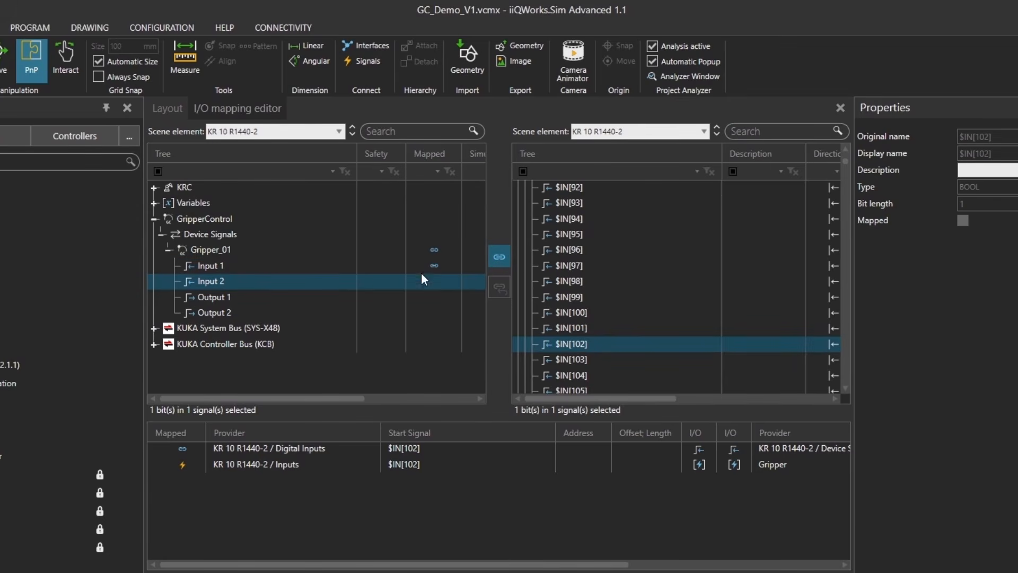
# Step: Connect Gripper_01's Output 1 to the KRC digital output $OUT[101]
pyautogui.click(221, 297)
pyautogui.click(526, 202)
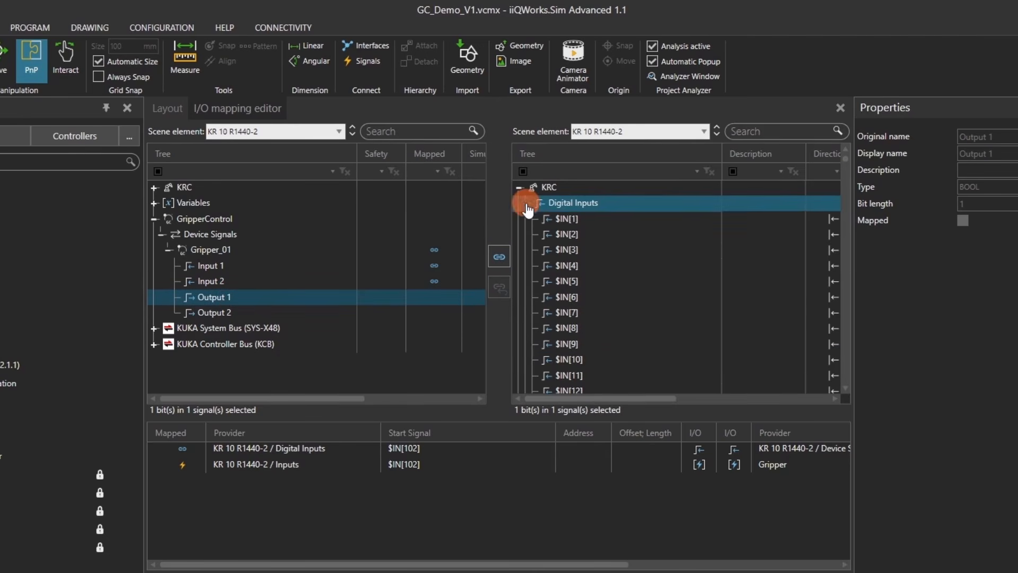
pyautogui.click(525, 218)
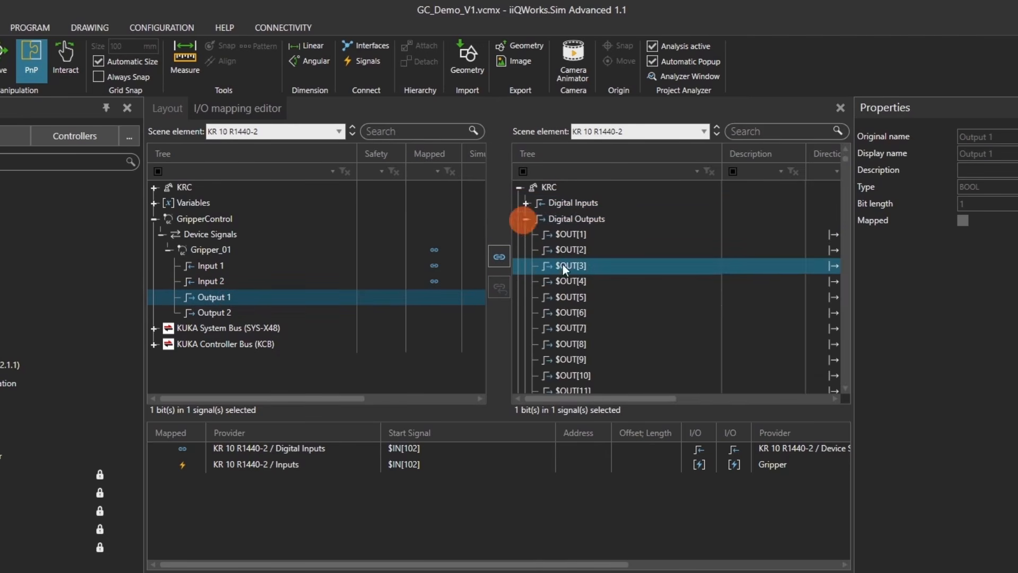
pyautogui.scroll(-5, 572, 275)
pyautogui.scroll(-15, 591, 311)
pyautogui.scroll(-13, 590, 309)
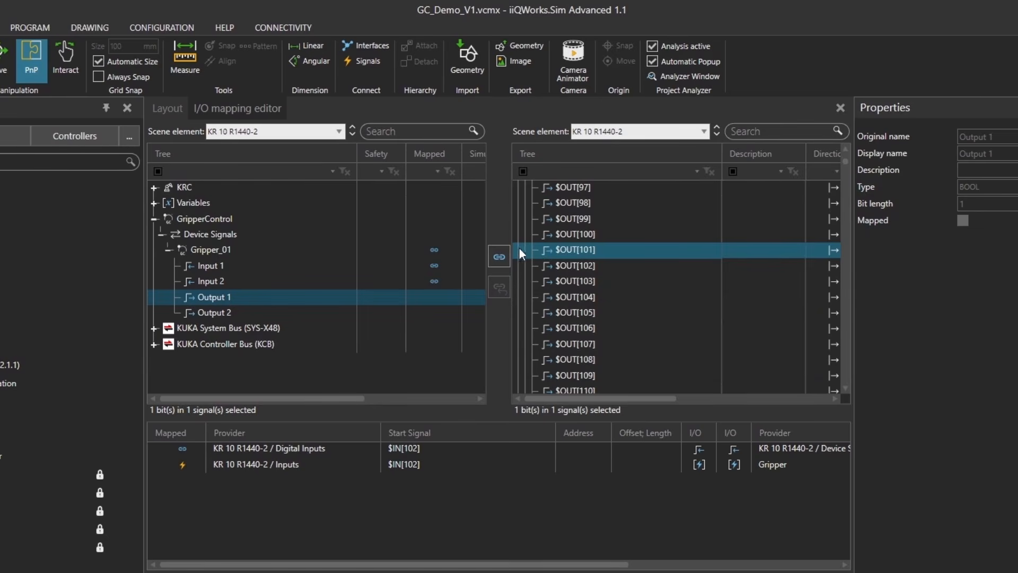
pyautogui.click(573, 247)
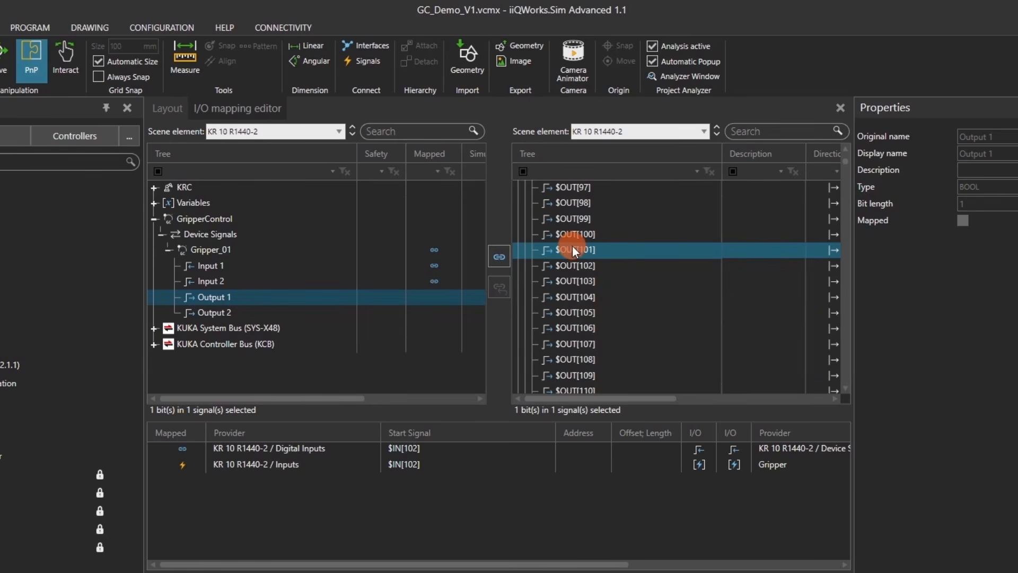
pyautogui.click(498, 252)
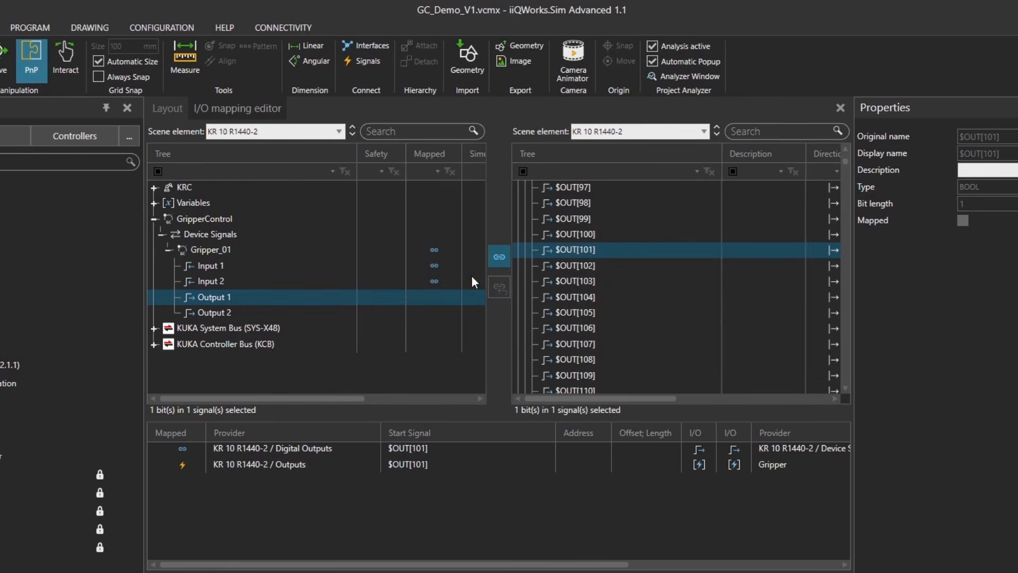
# Step: Connect Gripper_01's Output 2 to the KRC digital output $OUT[102] and close the I/O mapping editor
pyautogui.click(425, 311)
pyautogui.click(590, 260)
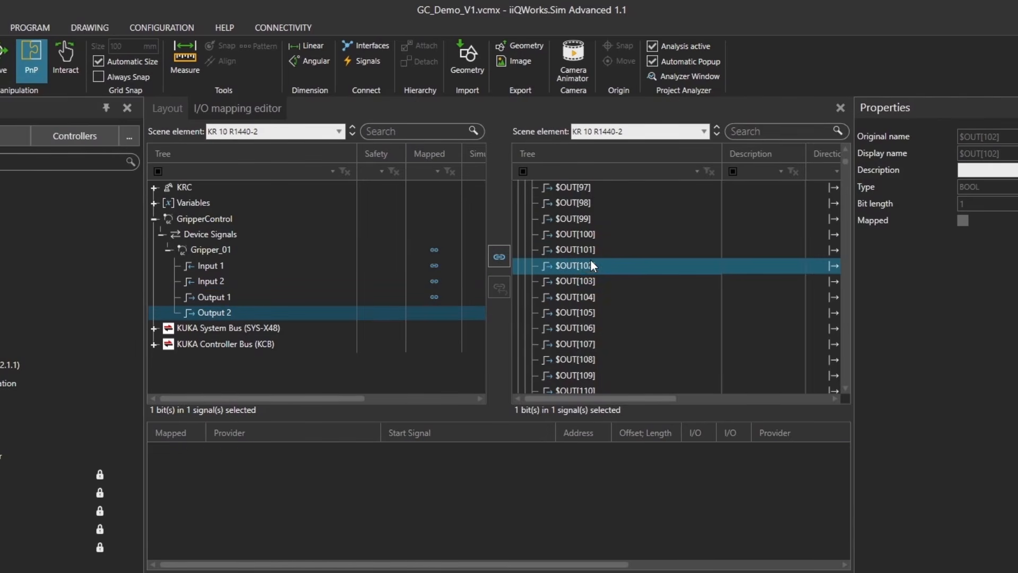
pyautogui.click(499, 257)
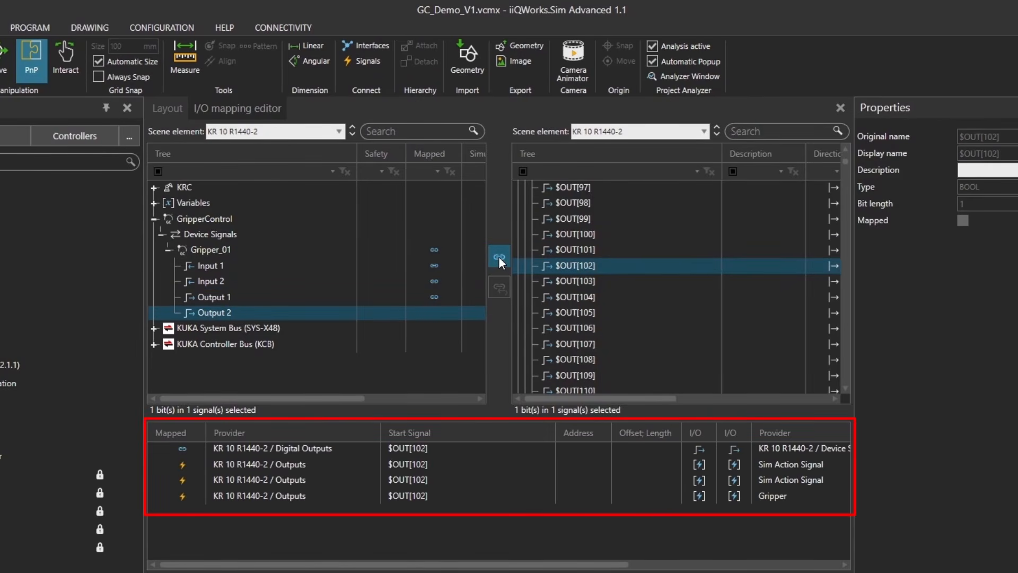
pyautogui.click(498, 256)
pyautogui.rightClick(254, 108)
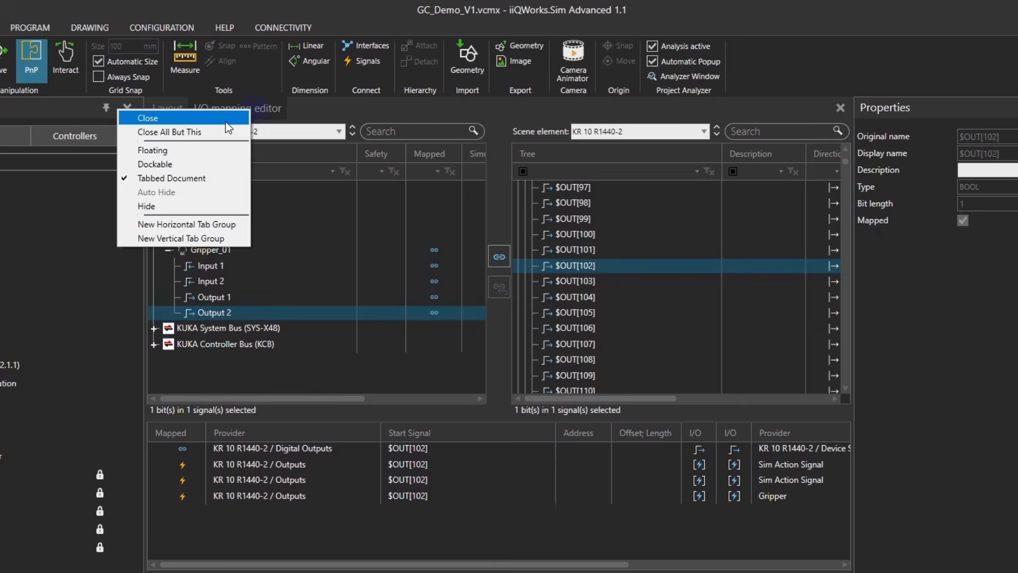
pyautogui.click(224, 121)
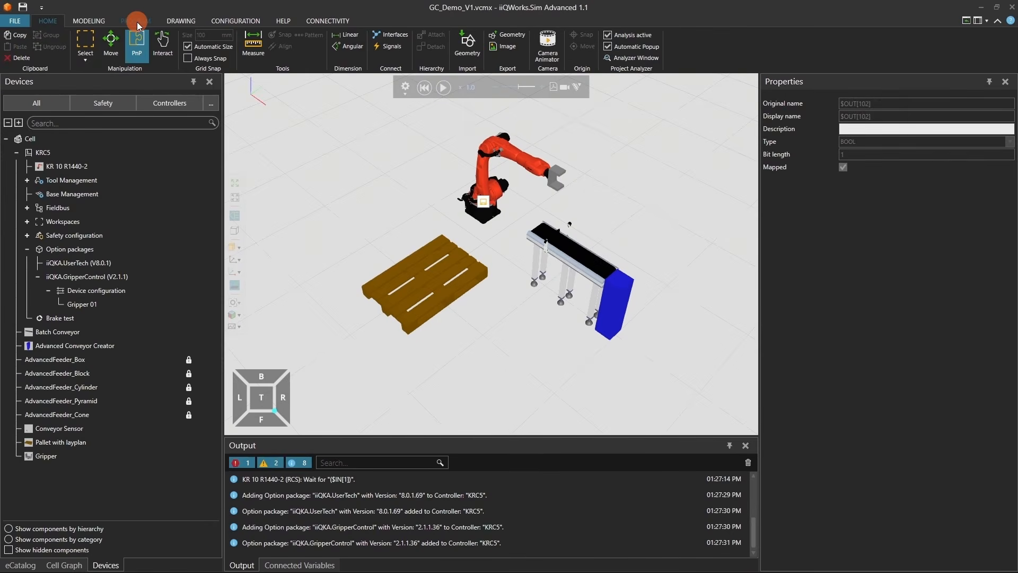
# Step: In the GC_Demo robot program, insert a GripperControl SetState statement directly after the LIN PickPos motion
pyautogui.click(136, 21)
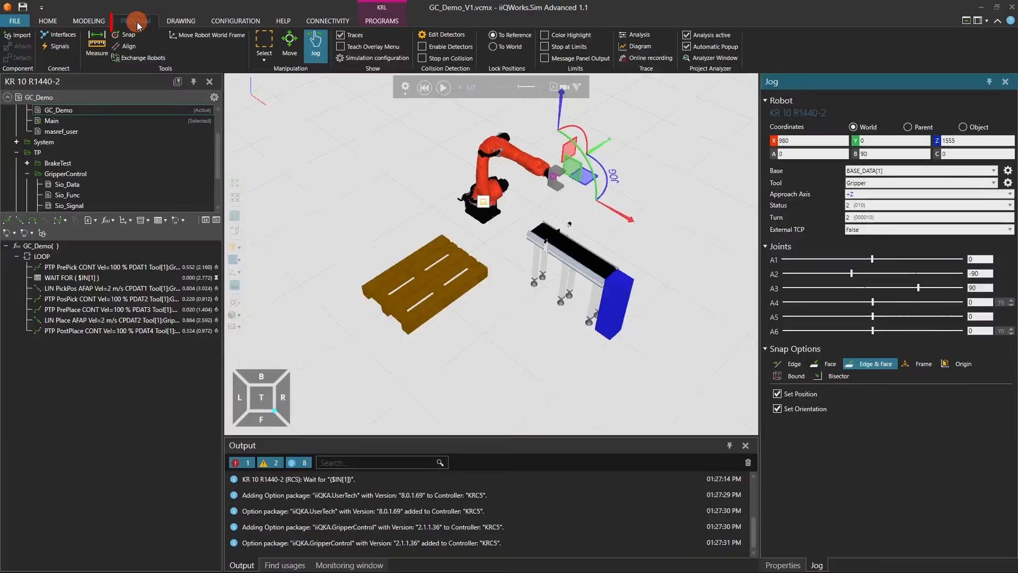
pyautogui.click(113, 290)
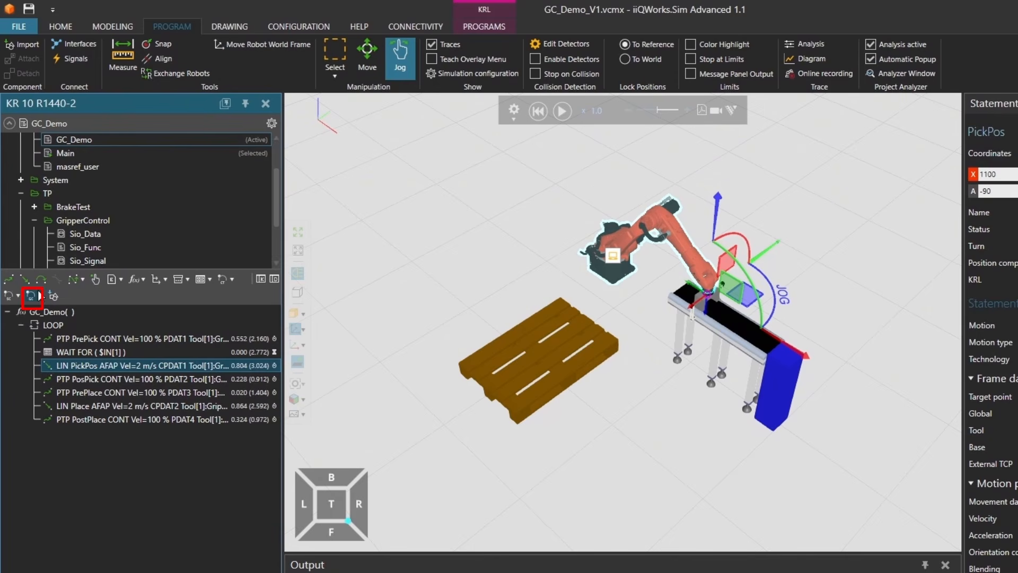
pyautogui.click(39, 295)
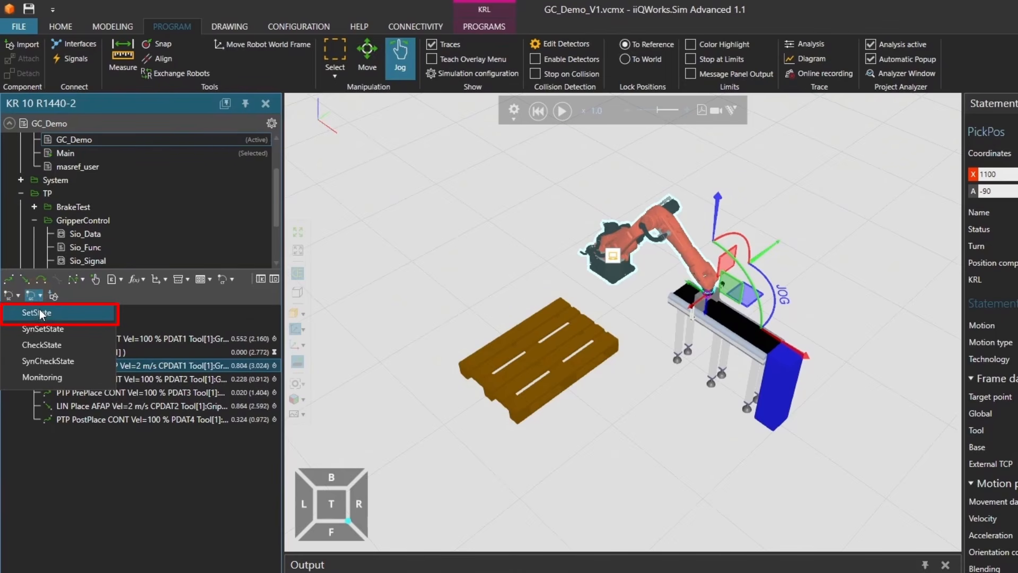
pyautogui.click(39, 312)
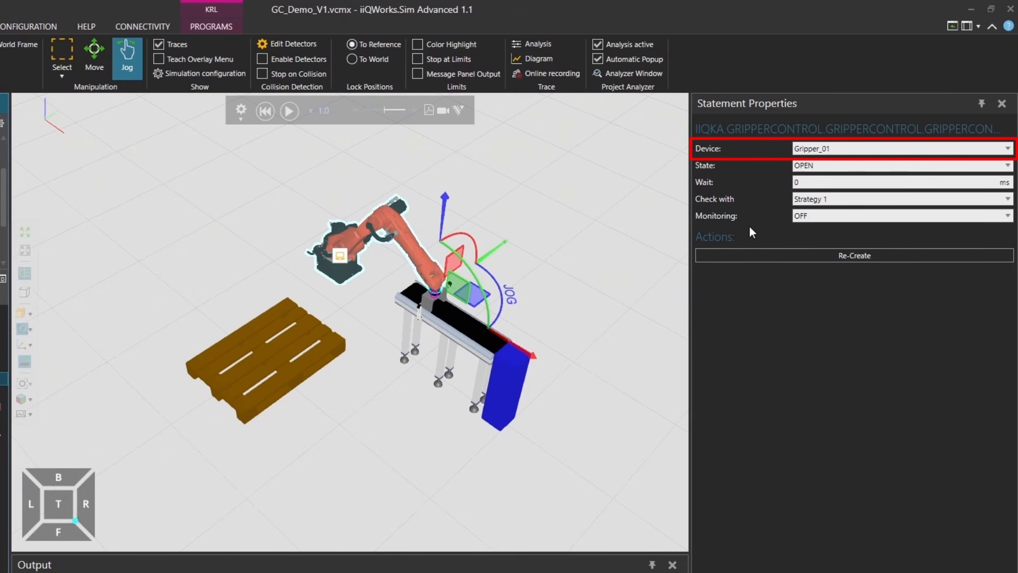
# Step: Set the new SetState statement after PickPos to No check and state CLOSE for Gripper_01
pyautogui.click(822, 200)
pyautogui.click(827, 210)
pyautogui.click(815, 163)
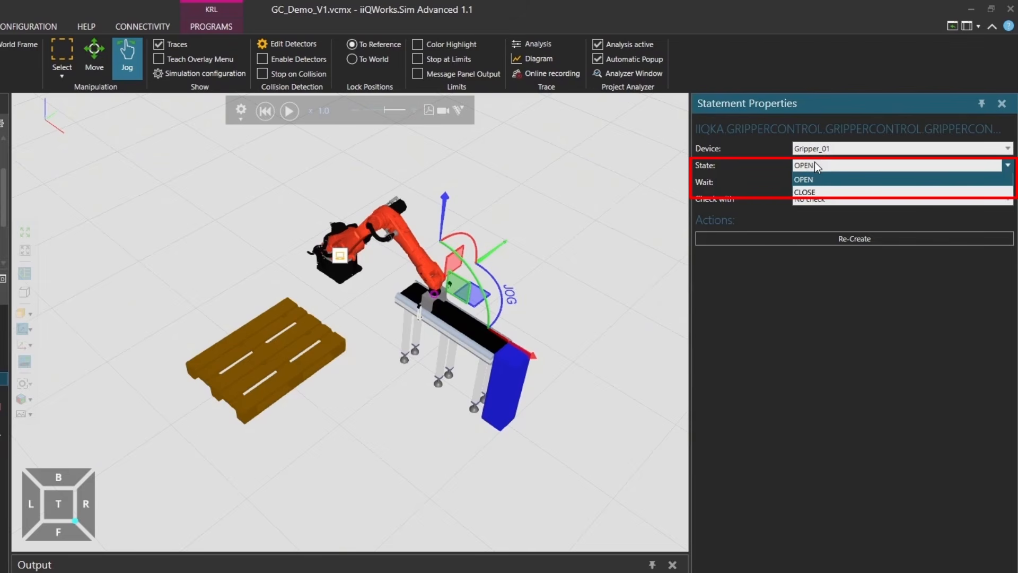
pyautogui.click(823, 191)
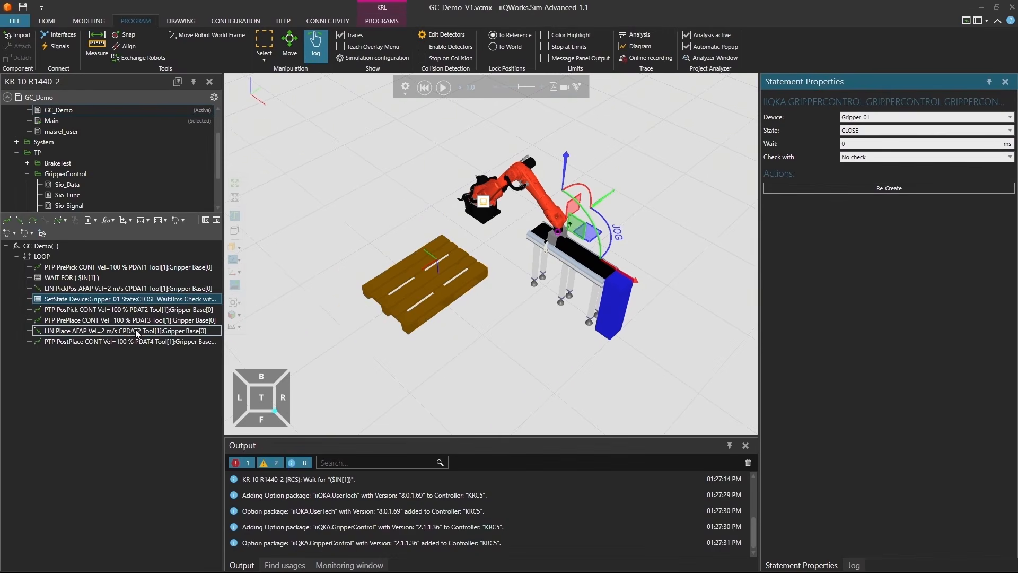
# Step: Insert a SetState statement for Gripper_01 after the LIN Place motion and set its state to OPEN
pyautogui.click(137, 331)
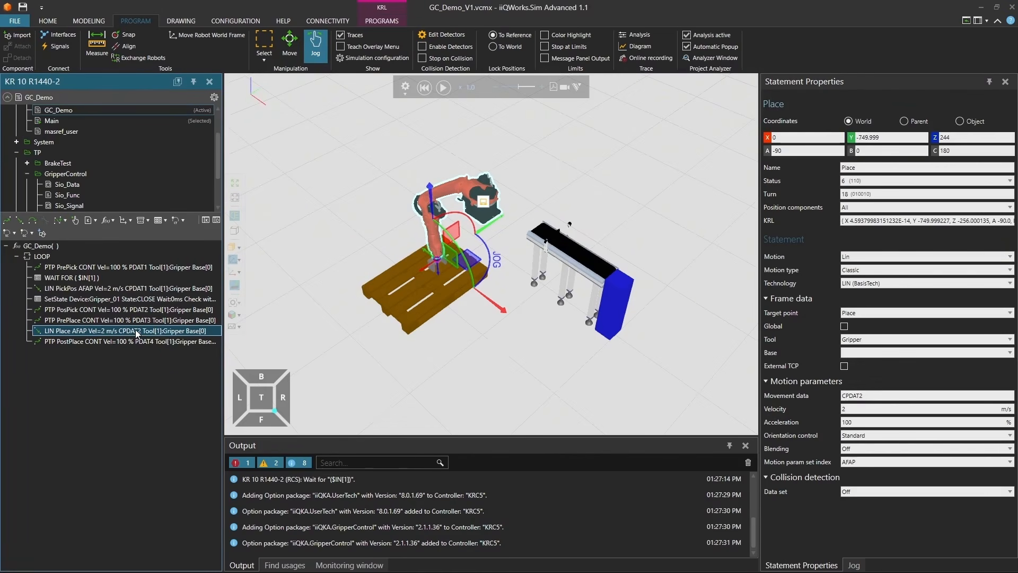
pyautogui.click(27, 233)
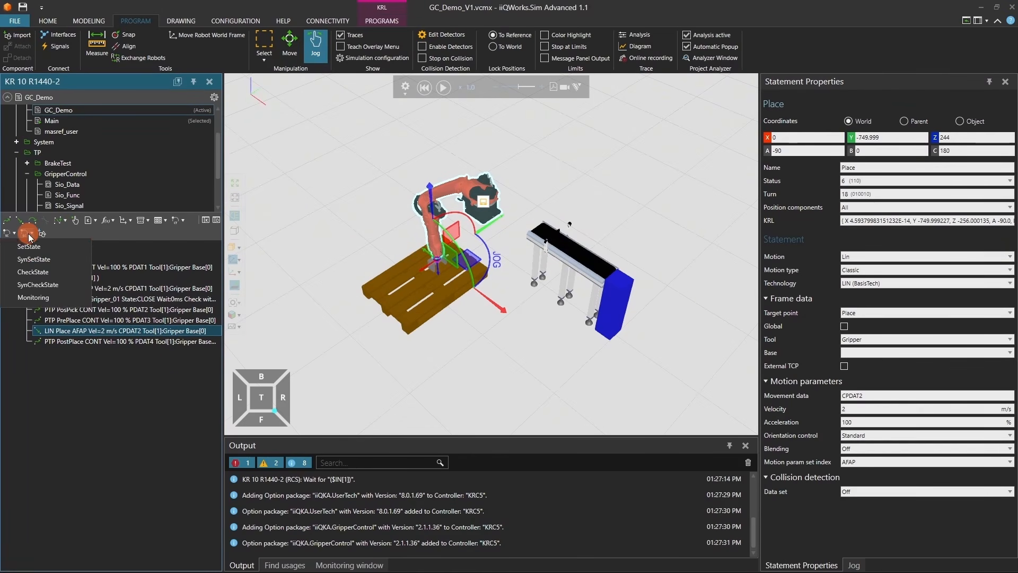
pyautogui.click(30, 247)
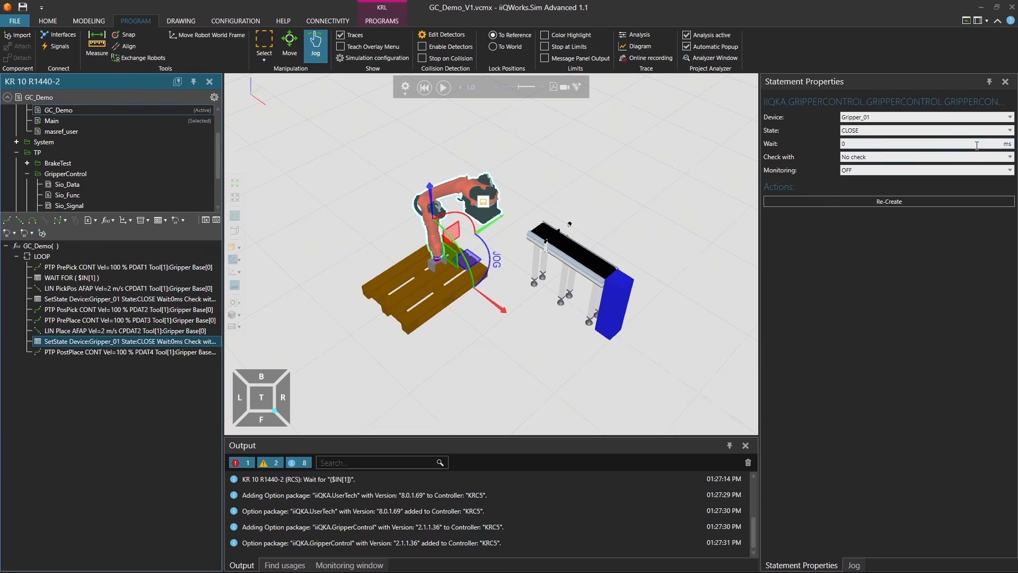
pyautogui.click(937, 131)
pyautogui.click(934, 139)
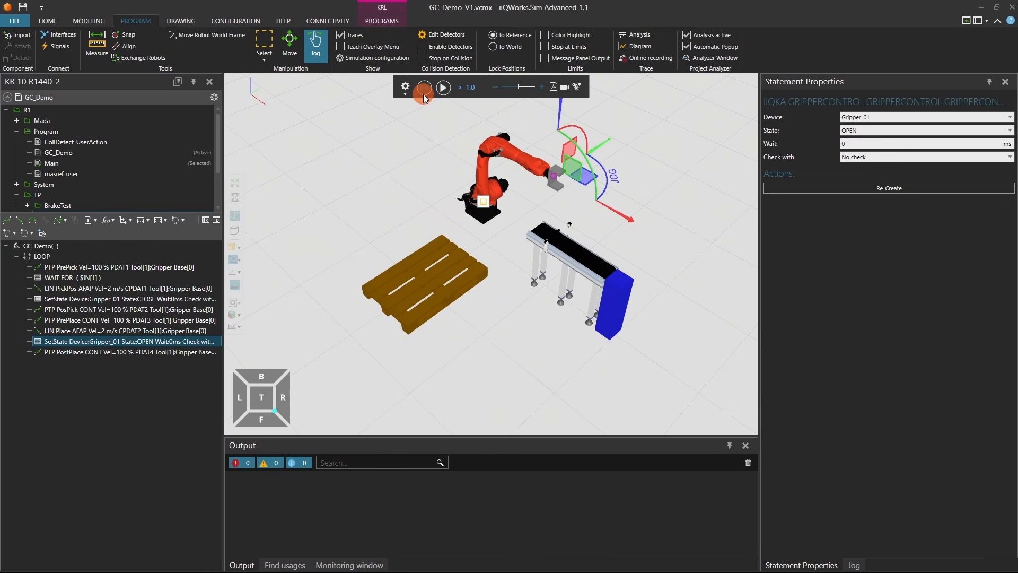
# Step: Start the simulation of the robot program with the gripper statements
pyautogui.click(446, 89)
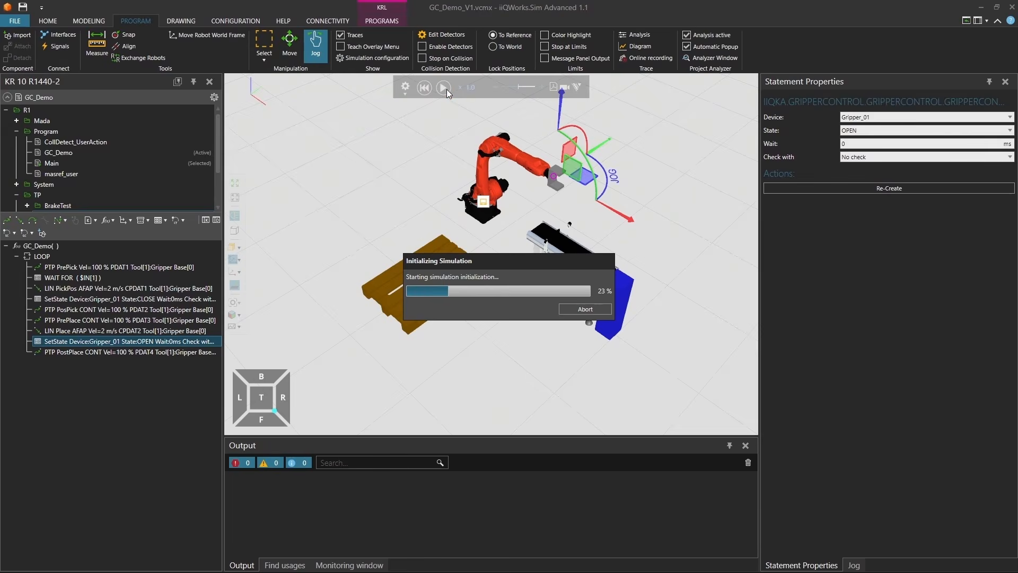